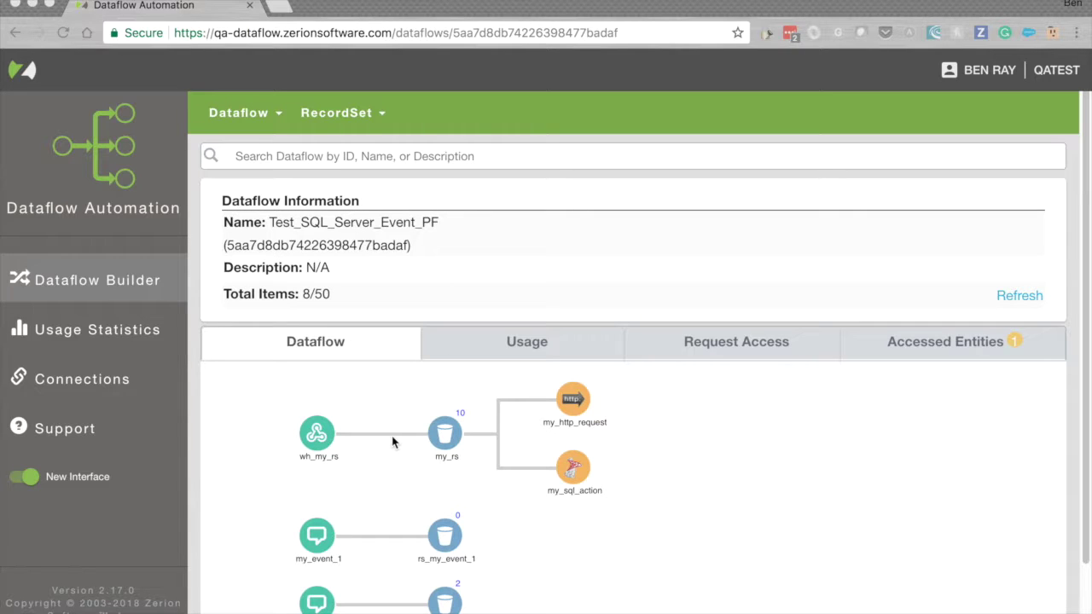
Step: Start a new SQL Server database action for the my_rs record set
click(450, 439)
click(682, 125)
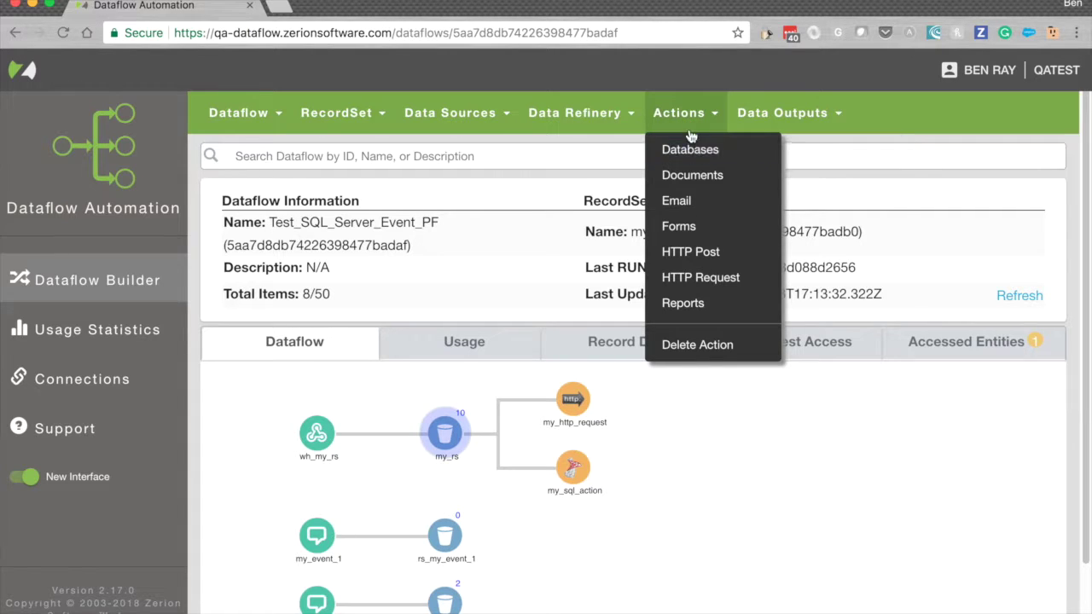
mouse_move(690, 139)
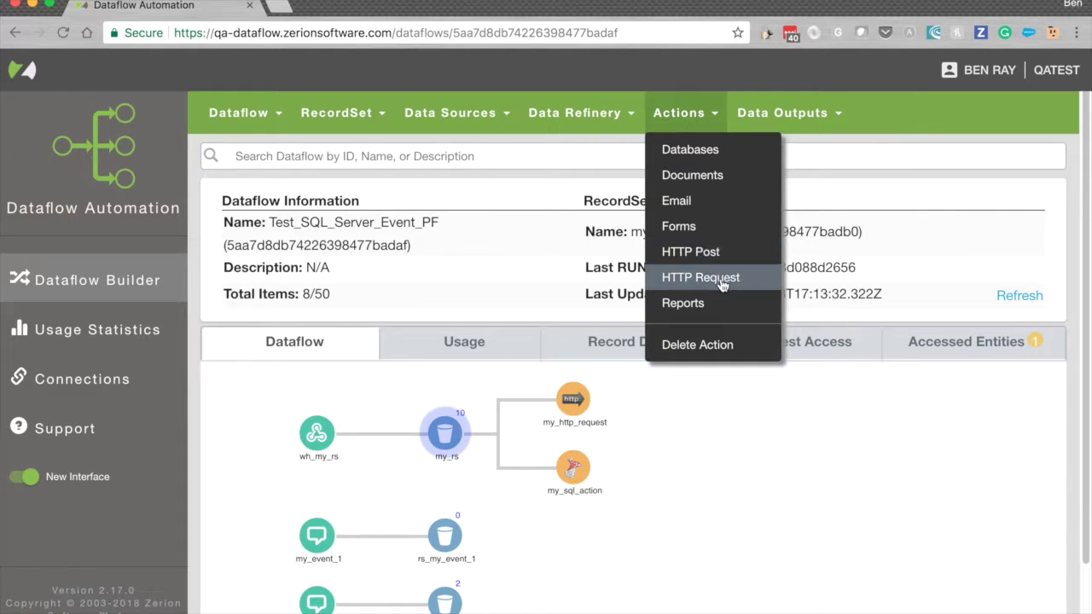
click(821, 153)
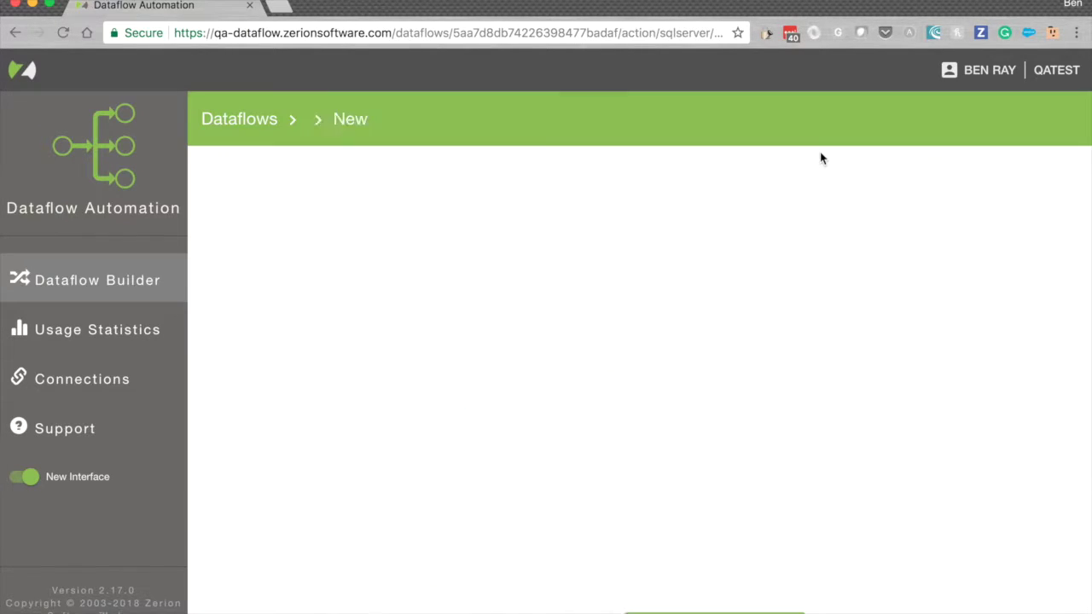
Step: Name the SQL Server action New_SQL_SERVER
click(428, 250)
text(New_SQ_S)
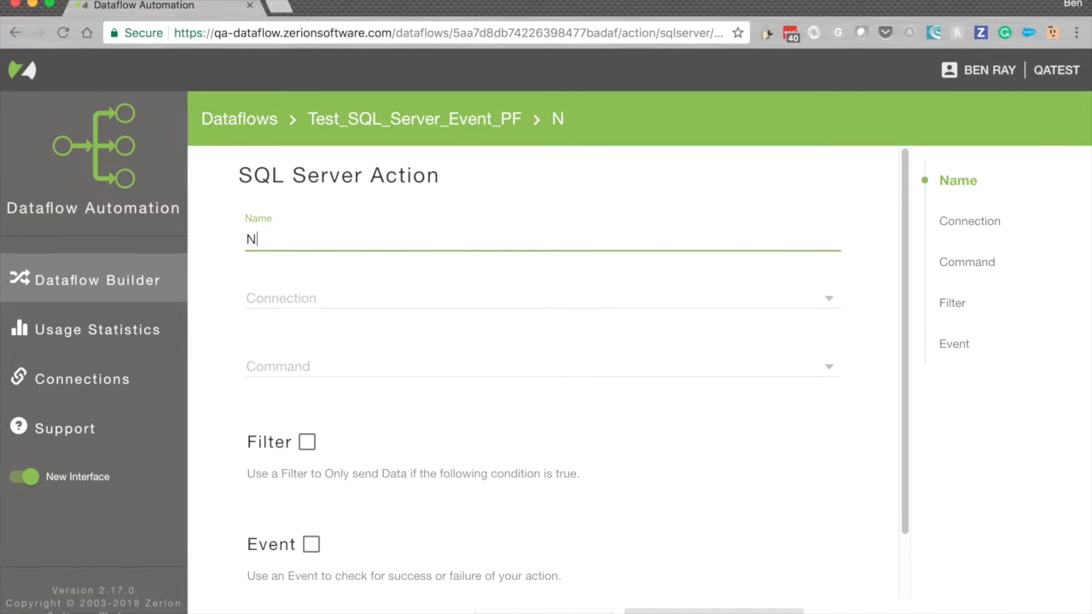
key(BackSpace)
key(BackSpace)
text(L_SERVER)
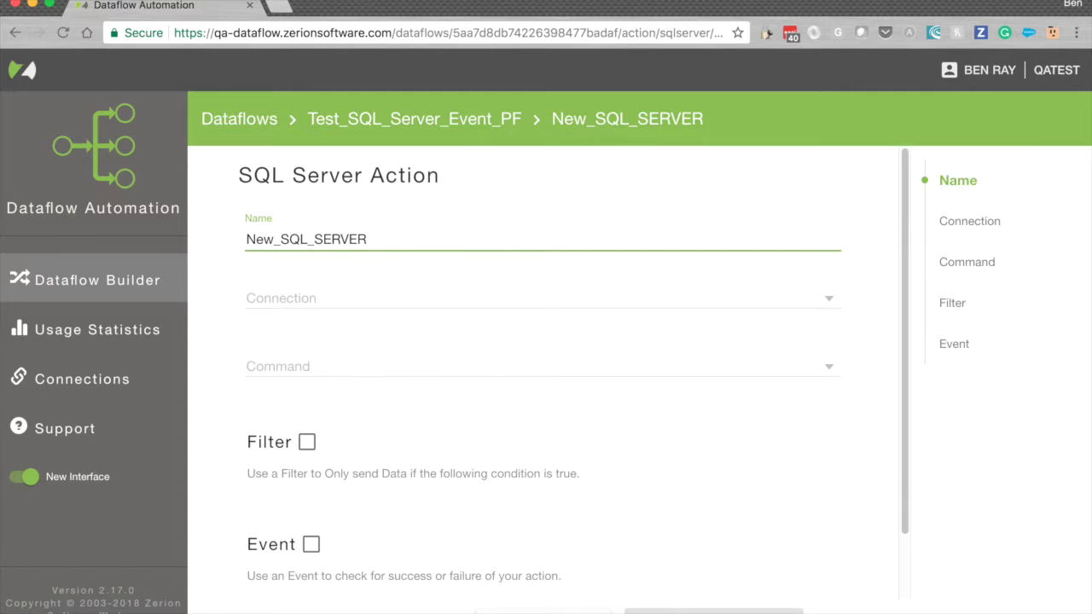
Step: Set the action's connection to TEST_SQL_SERVER and its command to Add a Single Row
click(373, 302)
click(341, 303)
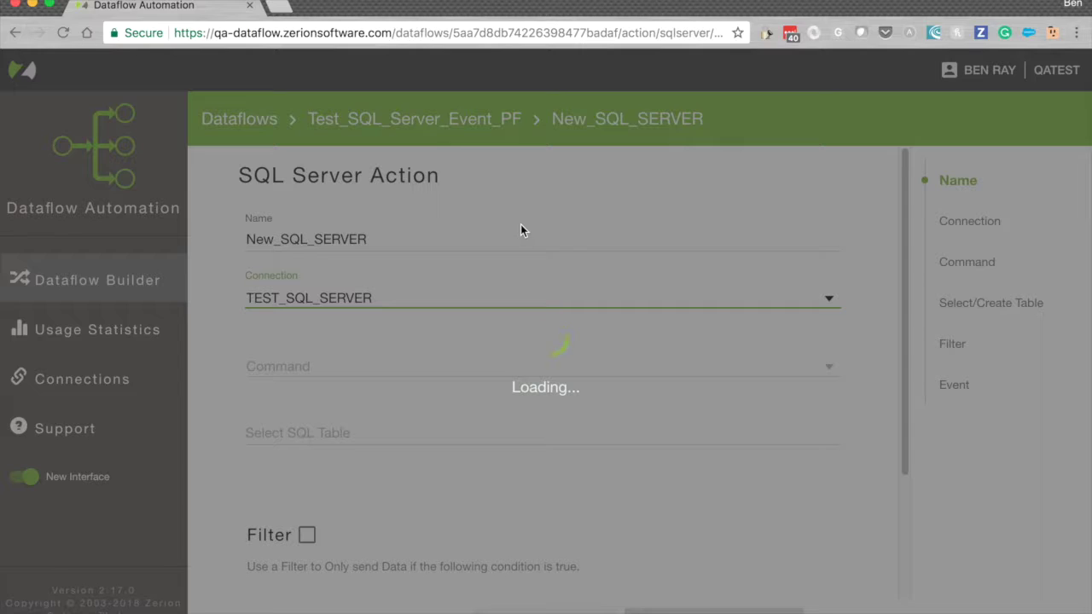
scroll(516, 235, down, 2)
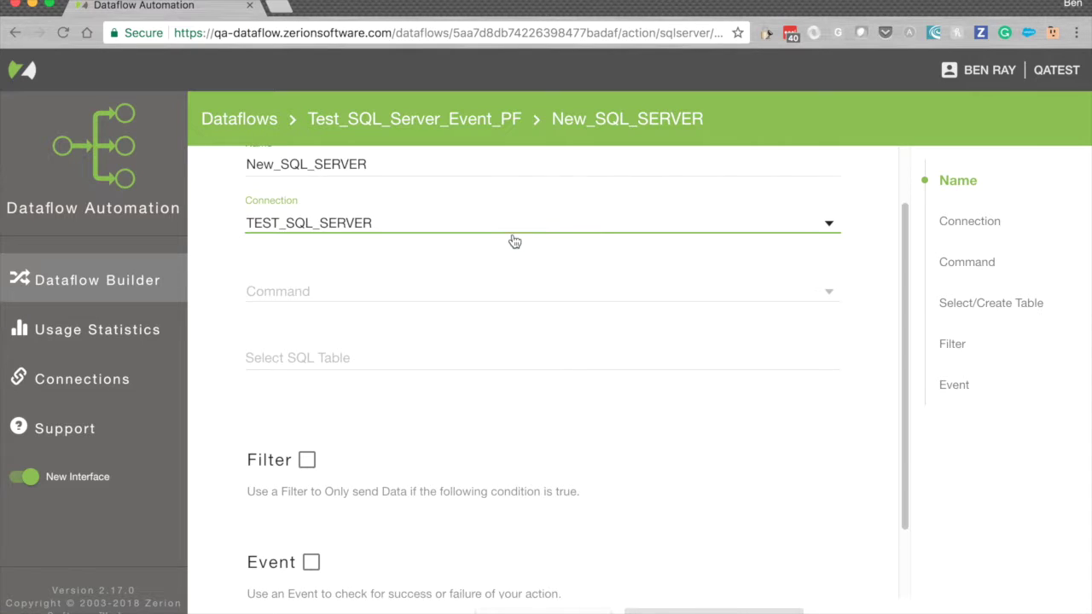
click(440, 295)
click(327, 296)
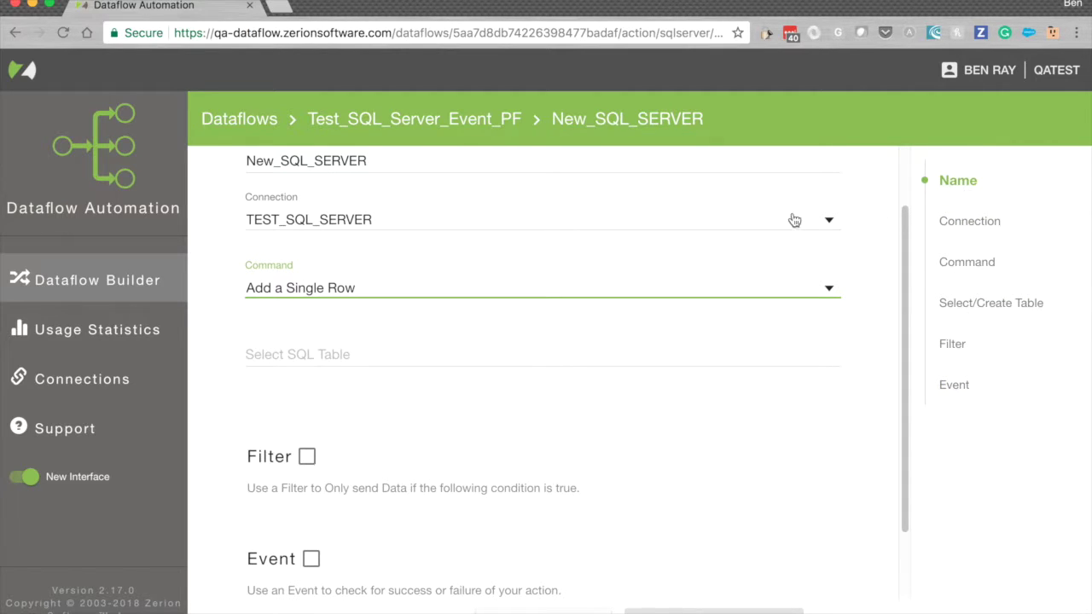
Step: Choose alpha_azure_tbl1 as the action's SQL table
scroll(785, 224, up, 3)
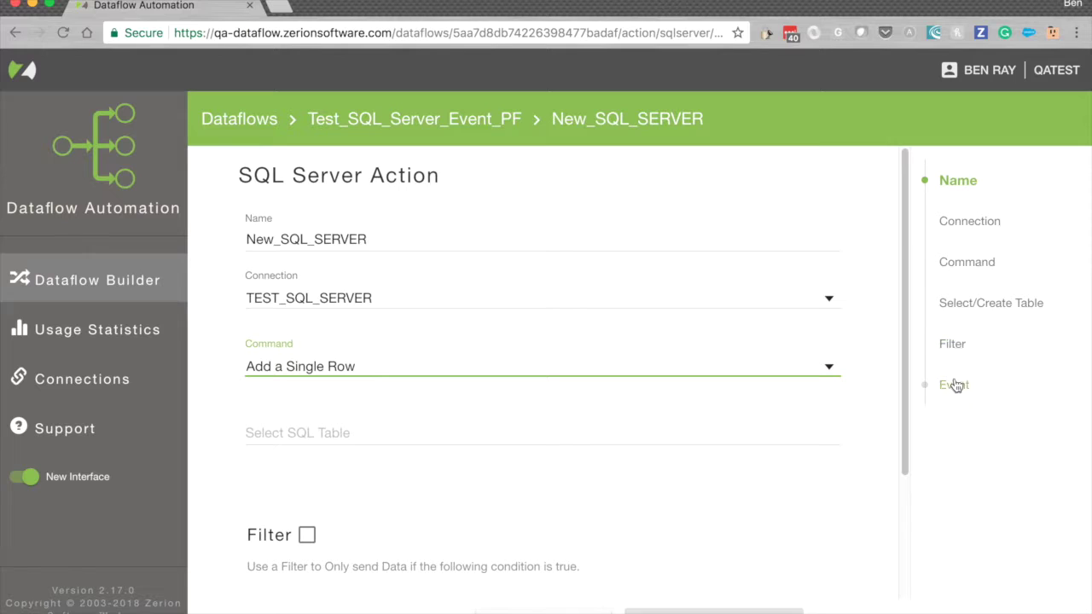
click(337, 433)
text(d)
key(BackSpace)
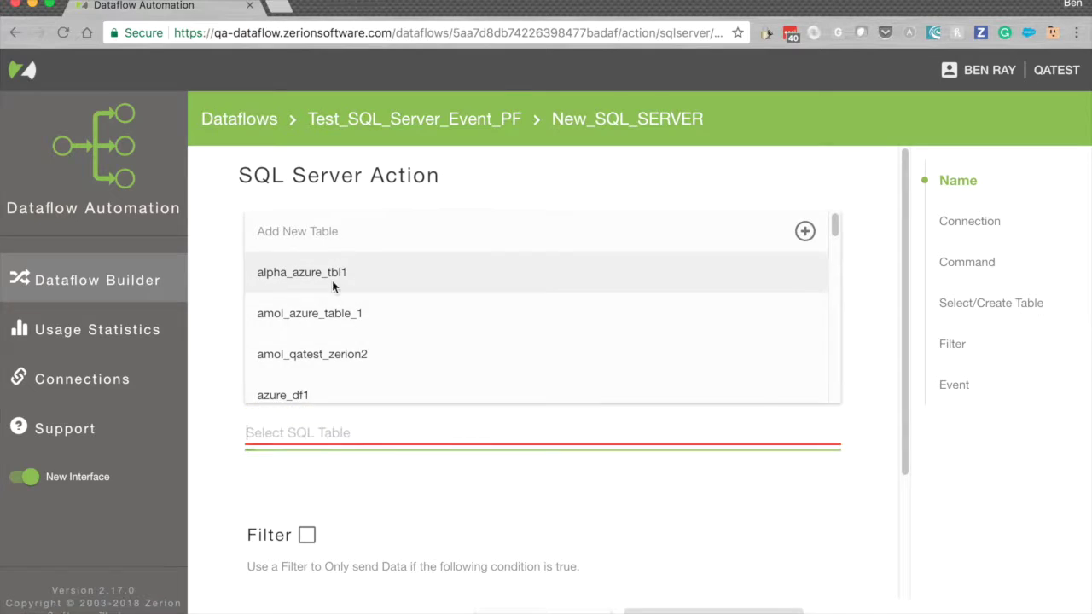
click(333, 273)
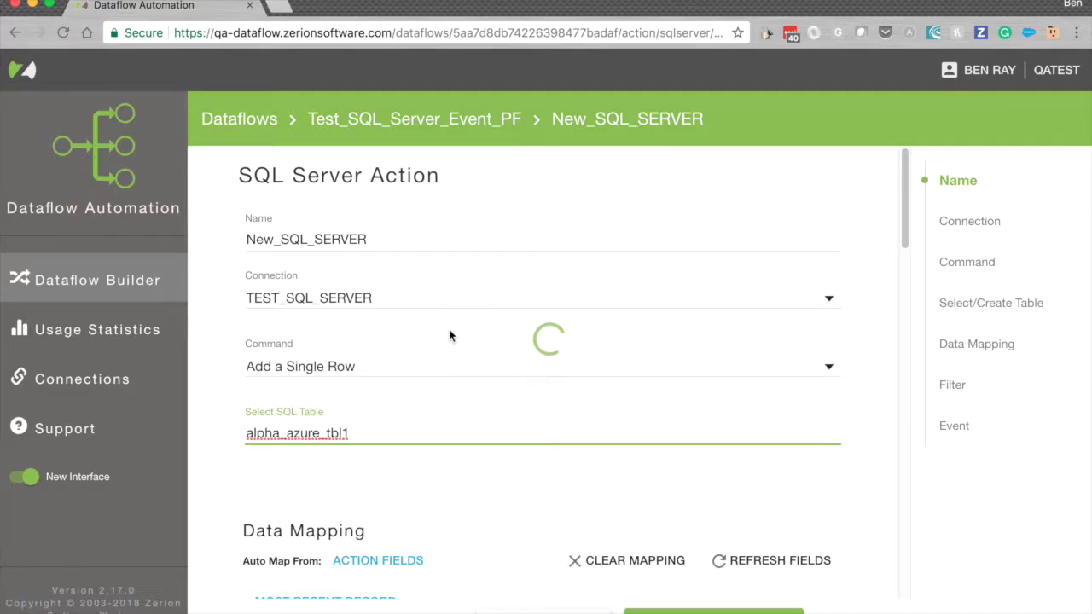
Step: Auto-map the record values from the action fields in the data mapping
scroll(509, 322, down, 5)
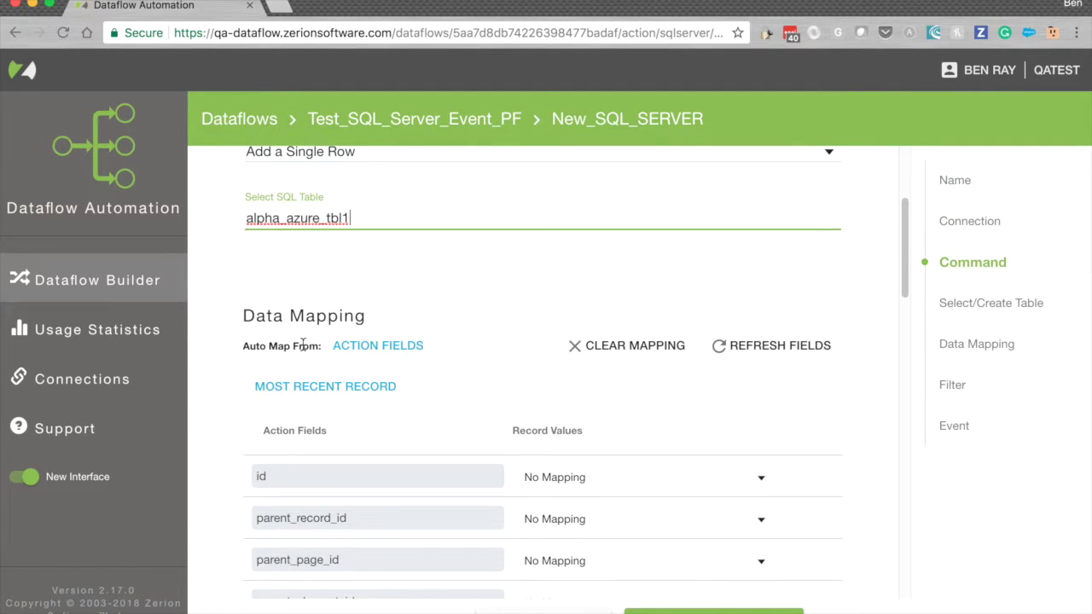
scroll(486, 365, down, 3)
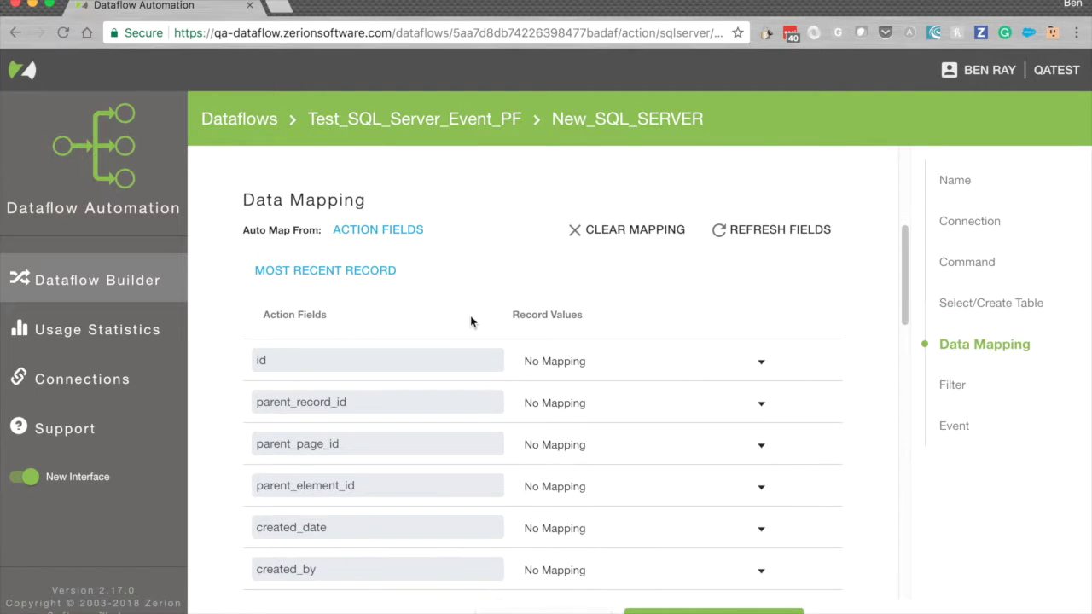
click(377, 230)
Step: Enable a simple filter on the action and add the condition channel_name Equal To "123"
scroll(495, 285, down, 10)
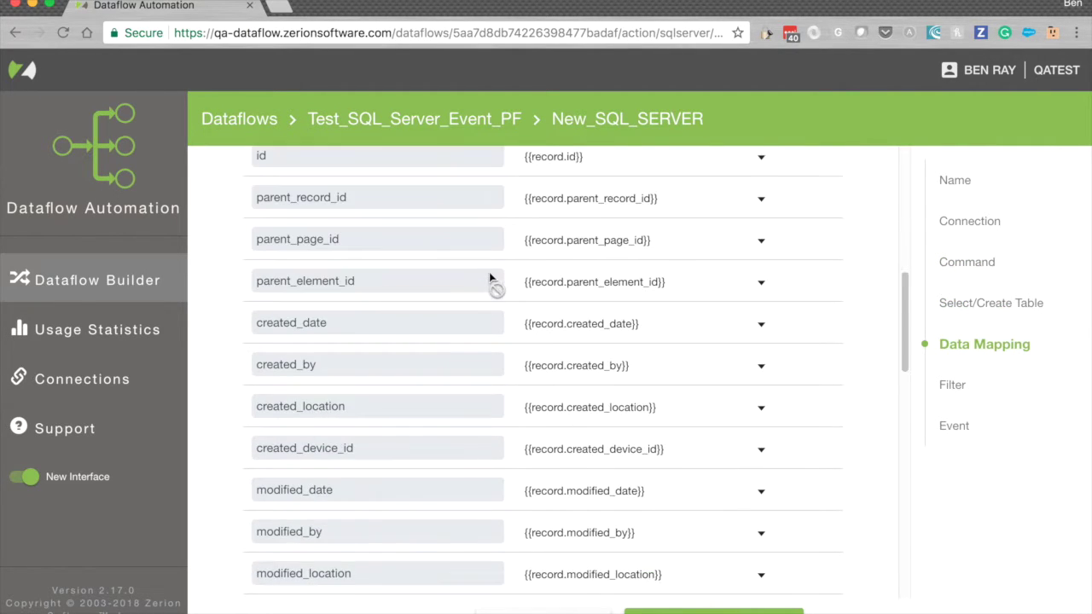
scroll(491, 277, down, 10)
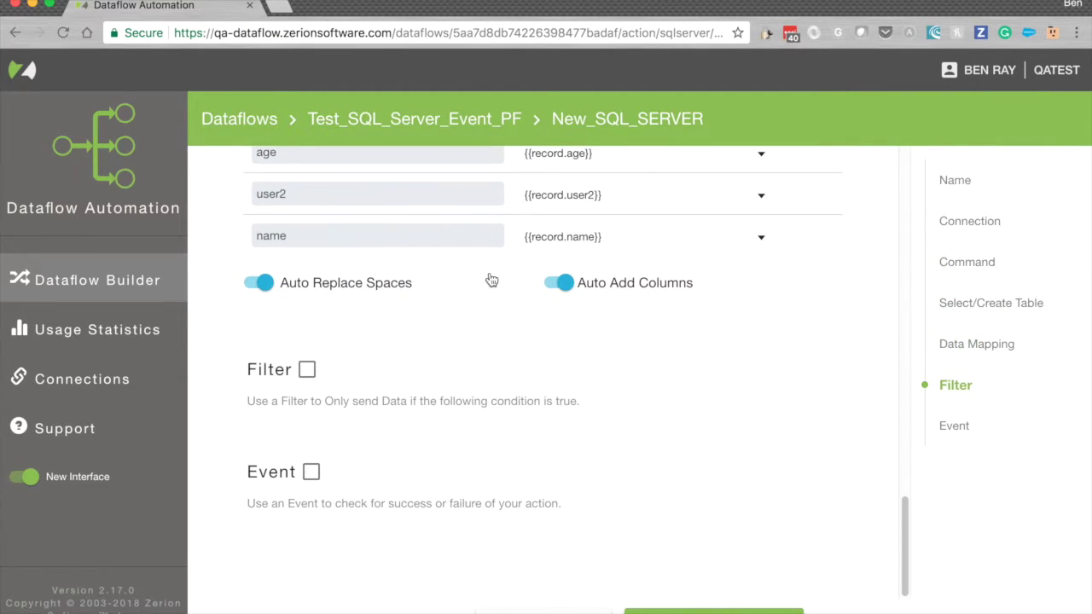
click(307, 370)
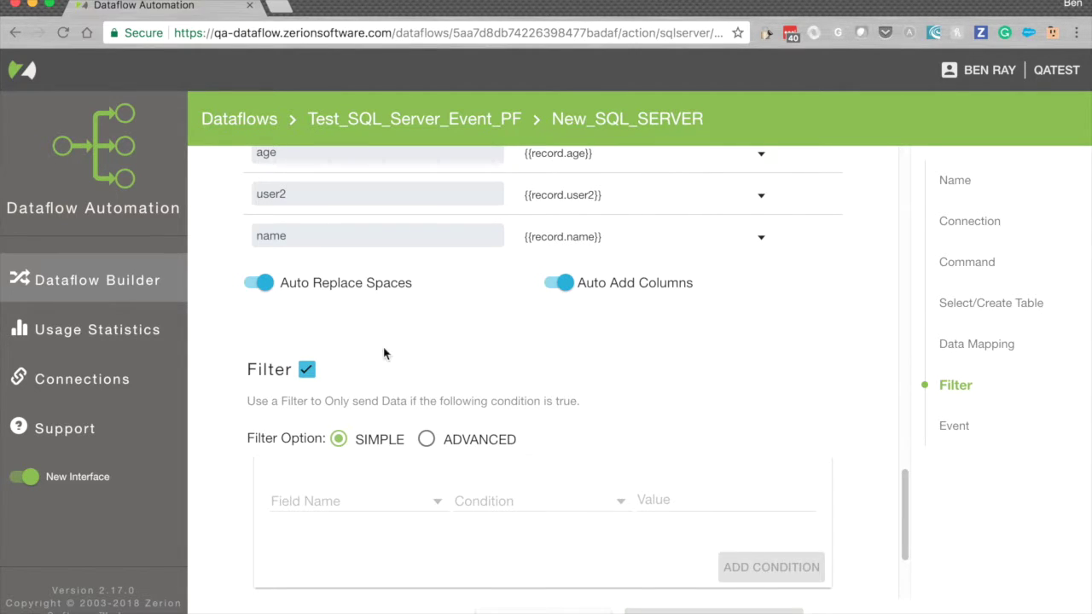
scroll(367, 349, down, 3)
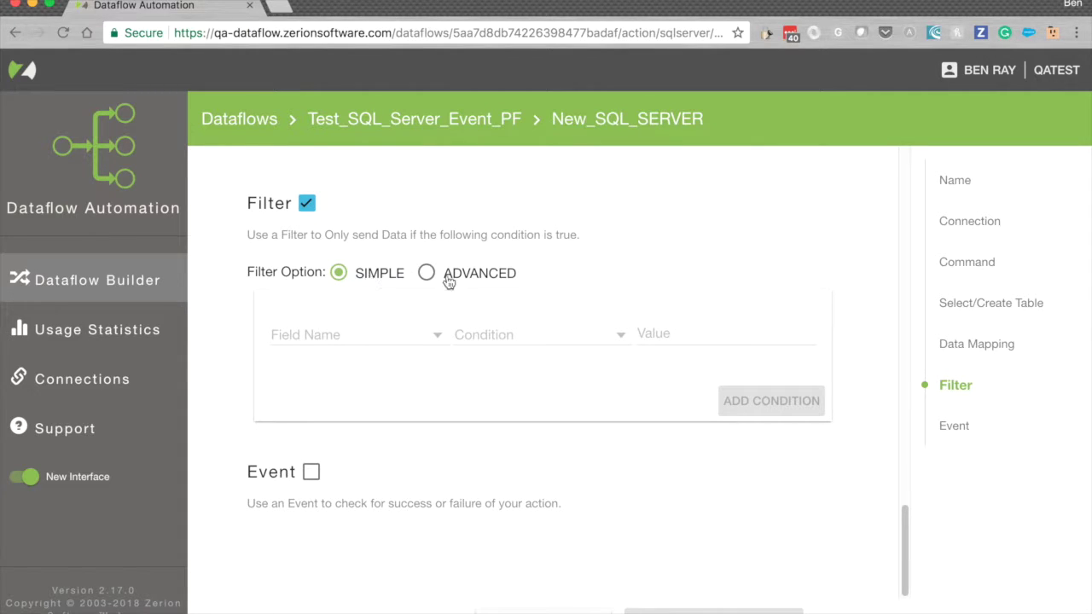
click(393, 338)
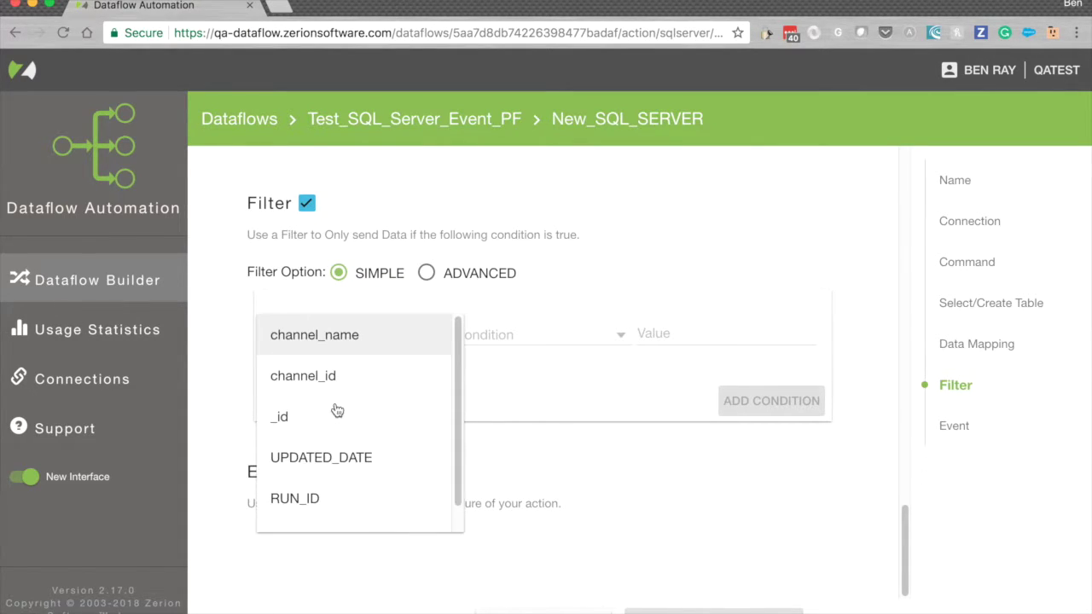
click(339, 341)
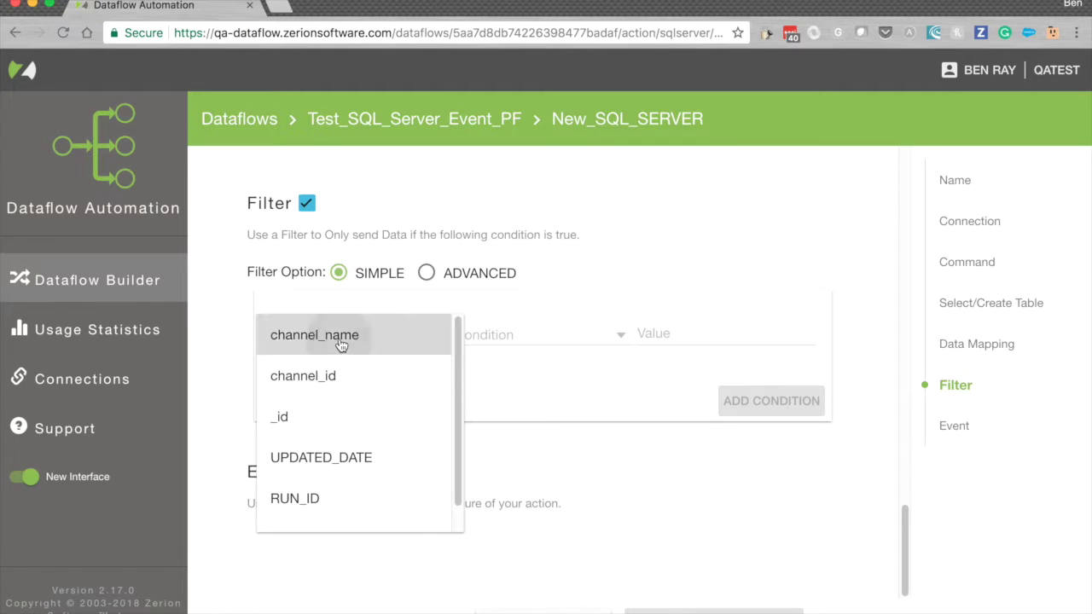
click(520, 339)
click(575, 334)
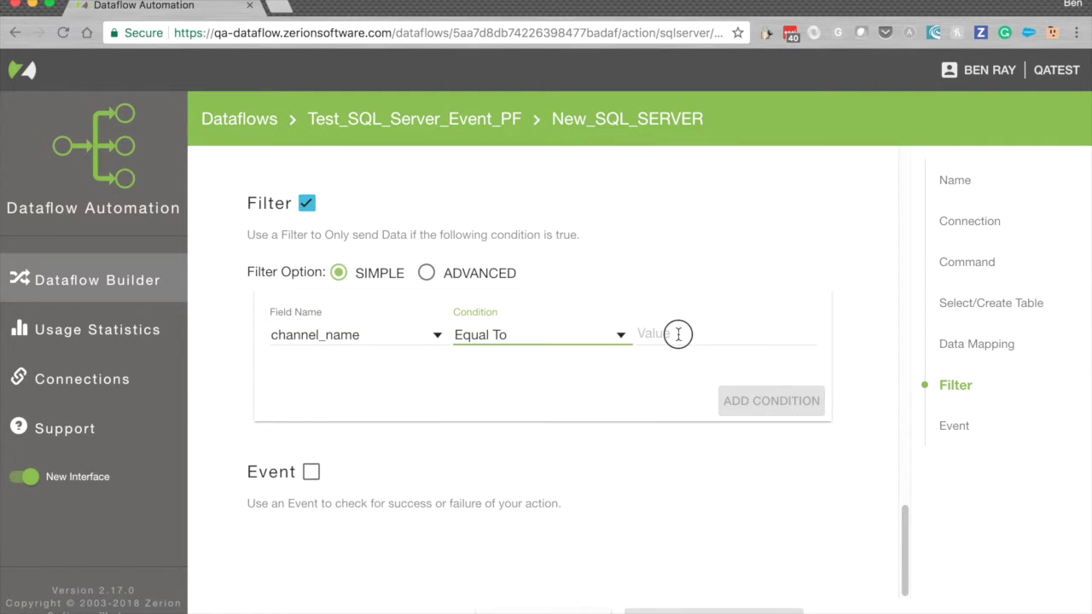
click(678, 334)
text("123)
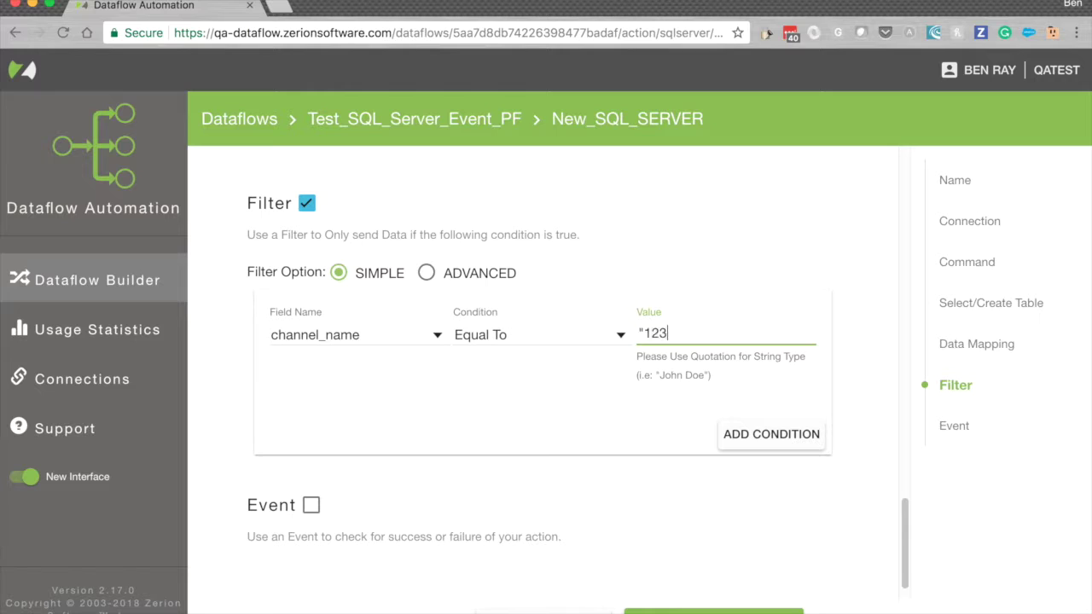
click(772, 448)
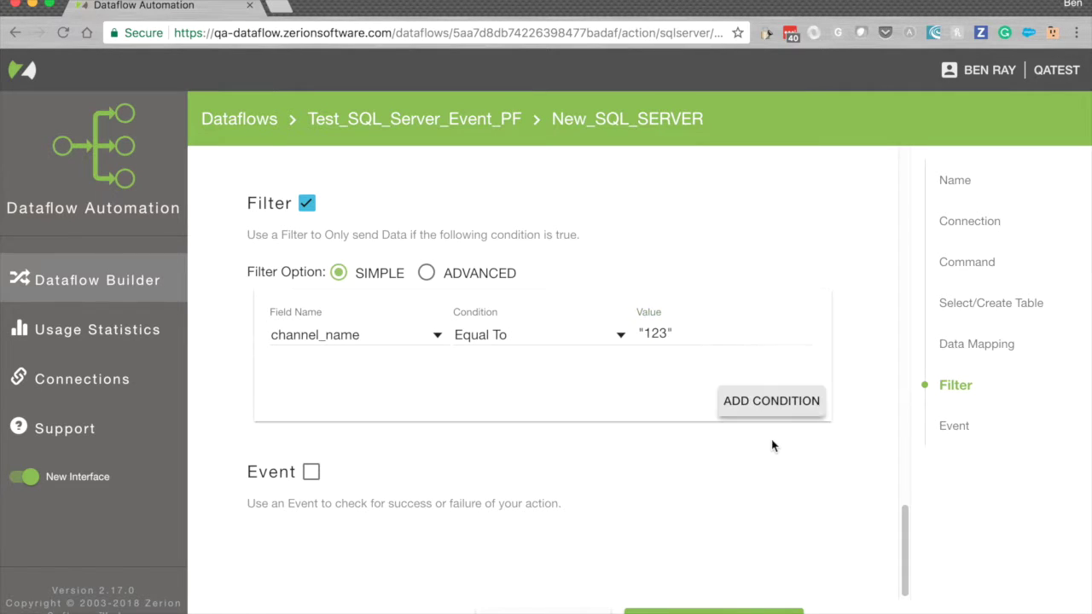
click(772, 402)
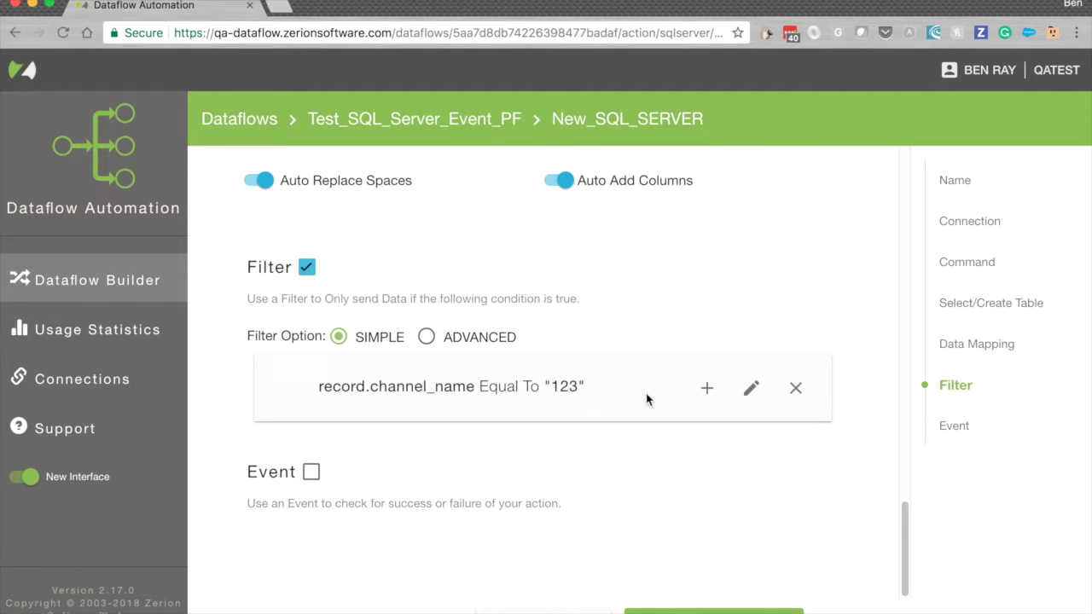
Step: Open a second filter condition, trying the OR operator and returning it to AND
click(706, 388)
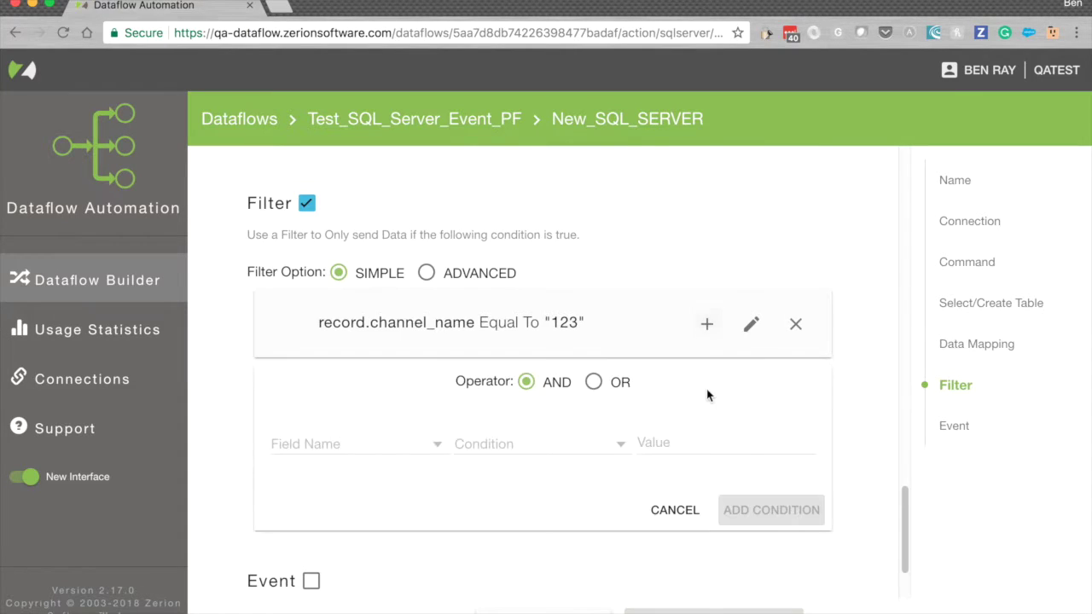
click(594, 381)
click(535, 390)
Step: Enable the action's event with the Simple event option
scroll(567, 343, down, 3)
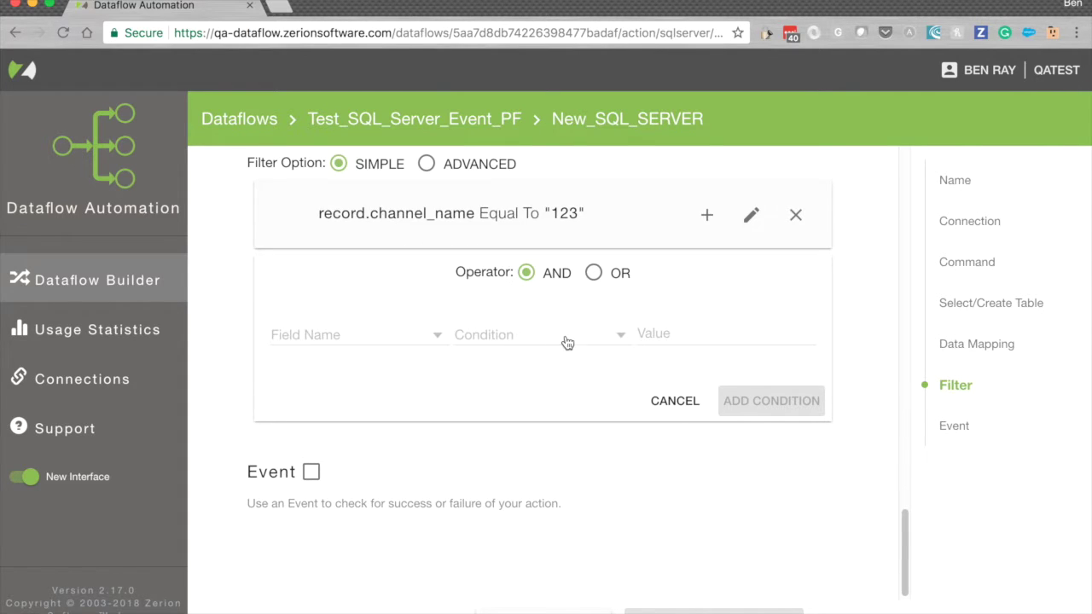
click(311, 473)
scroll(234, 480, down, 4)
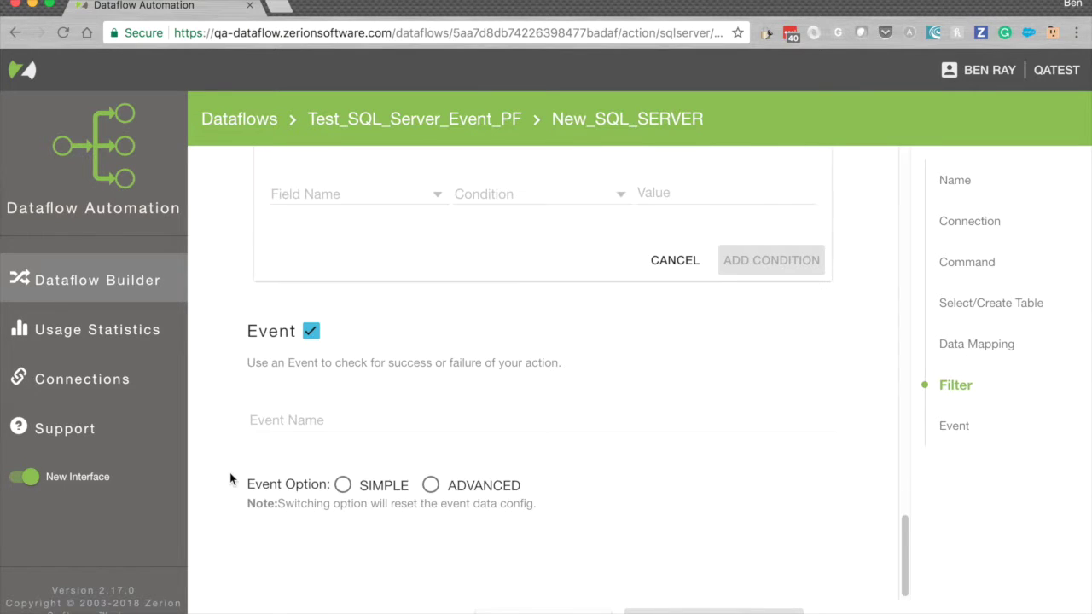
scroll(281, 439, down, 2)
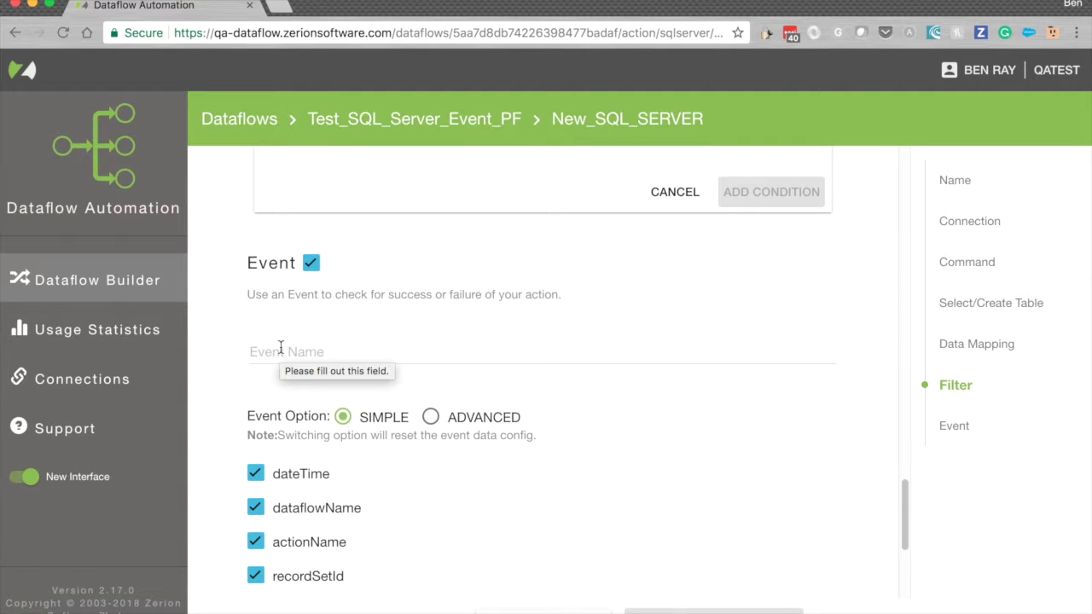
scroll(280, 348, down, 2)
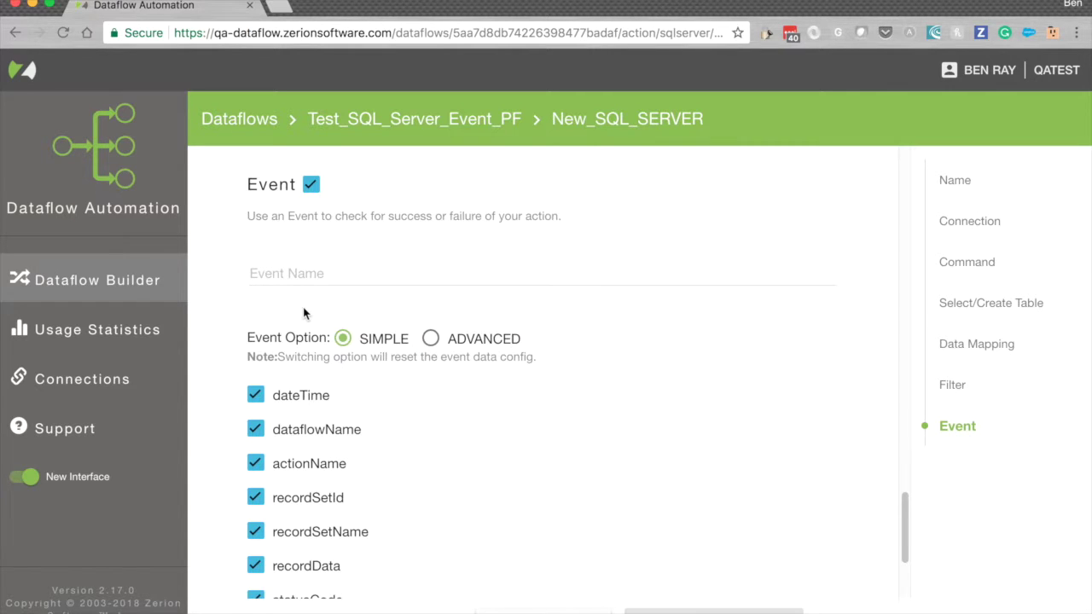
scroll(303, 314, down, 1)
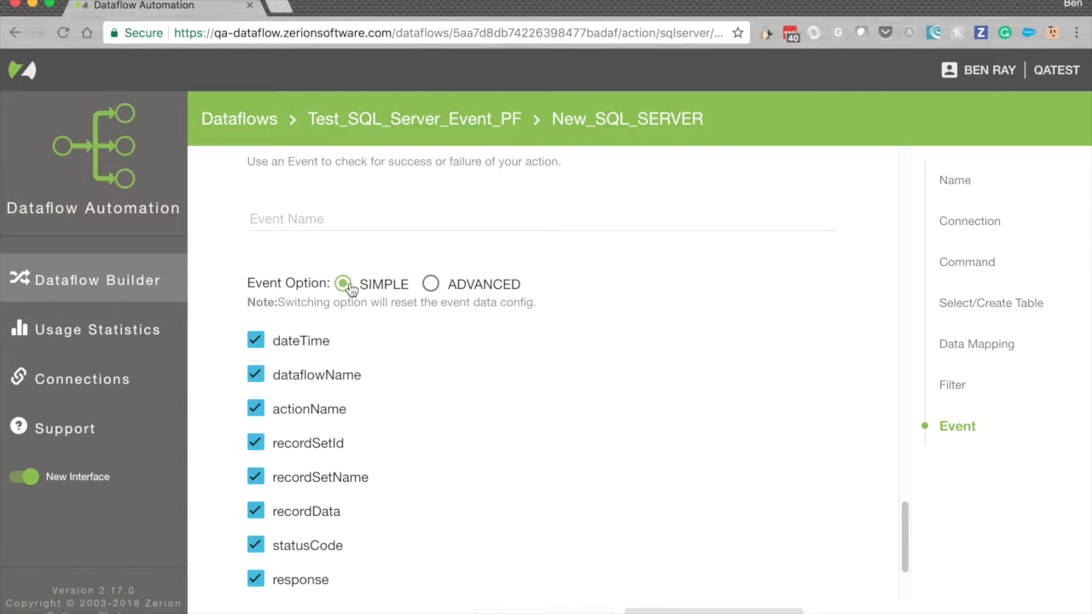
Step: Create a new event named my_new_event for the action
click(321, 223)
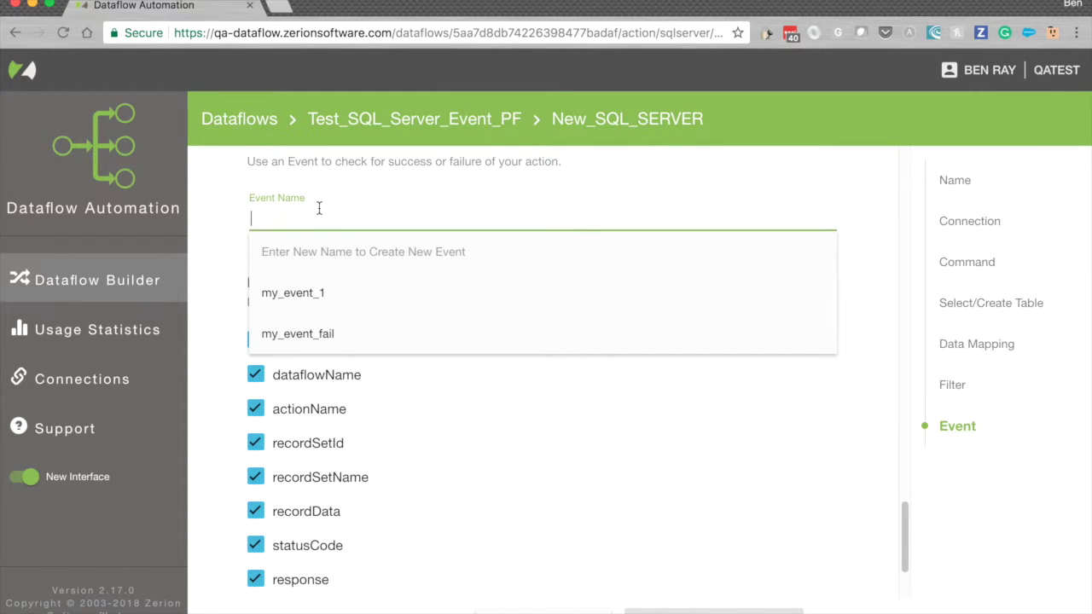
text(my_new_event)
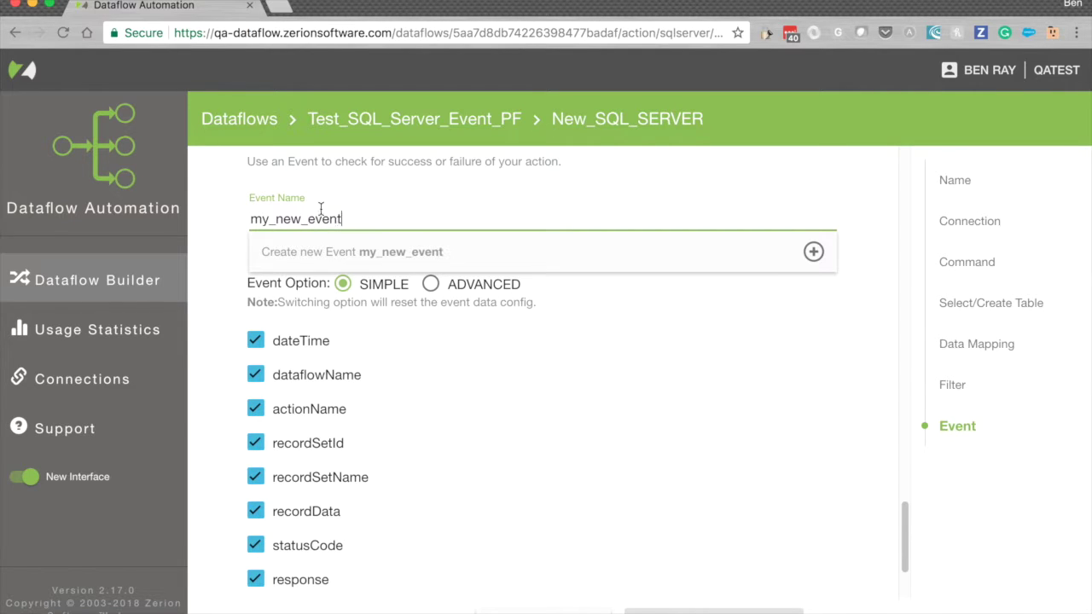
click(426, 259)
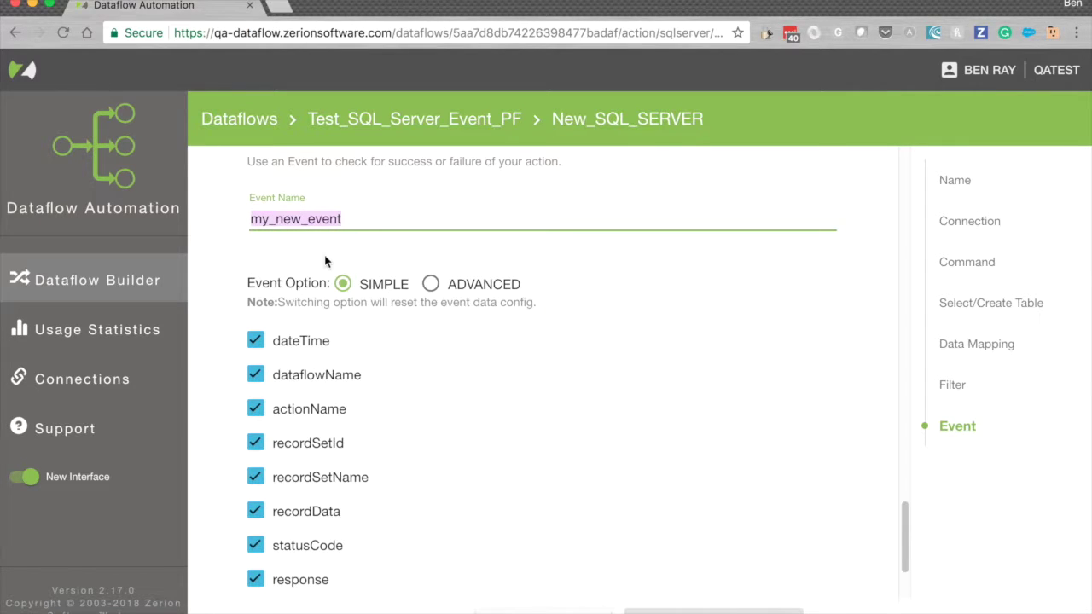
scroll(239, 277, down, 1)
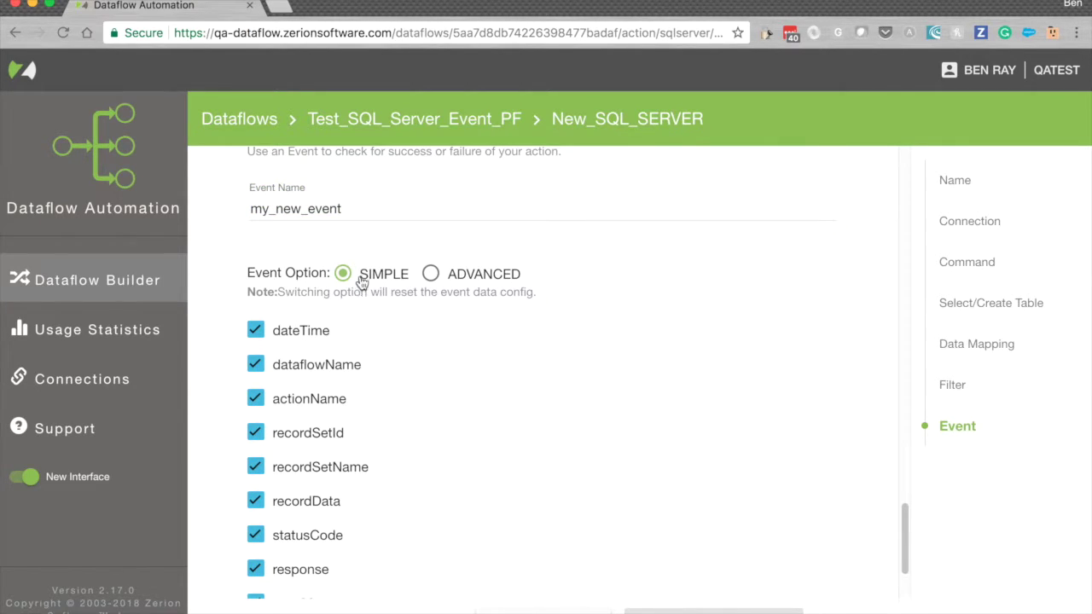
scroll(361, 285, down, 2)
scroll(362, 286, down, 3)
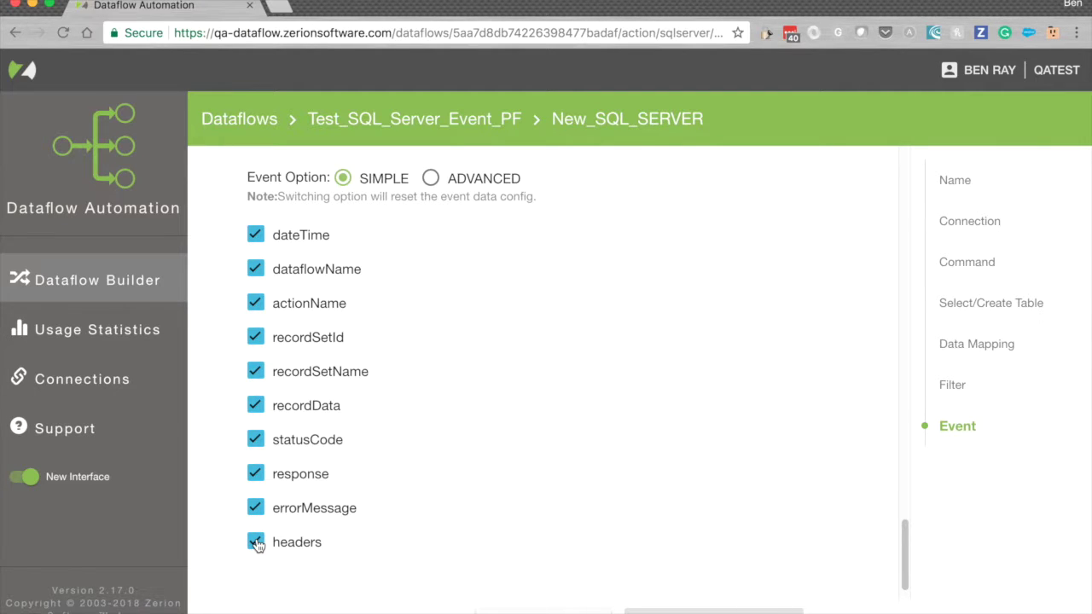
scroll(367, 447, up, 1)
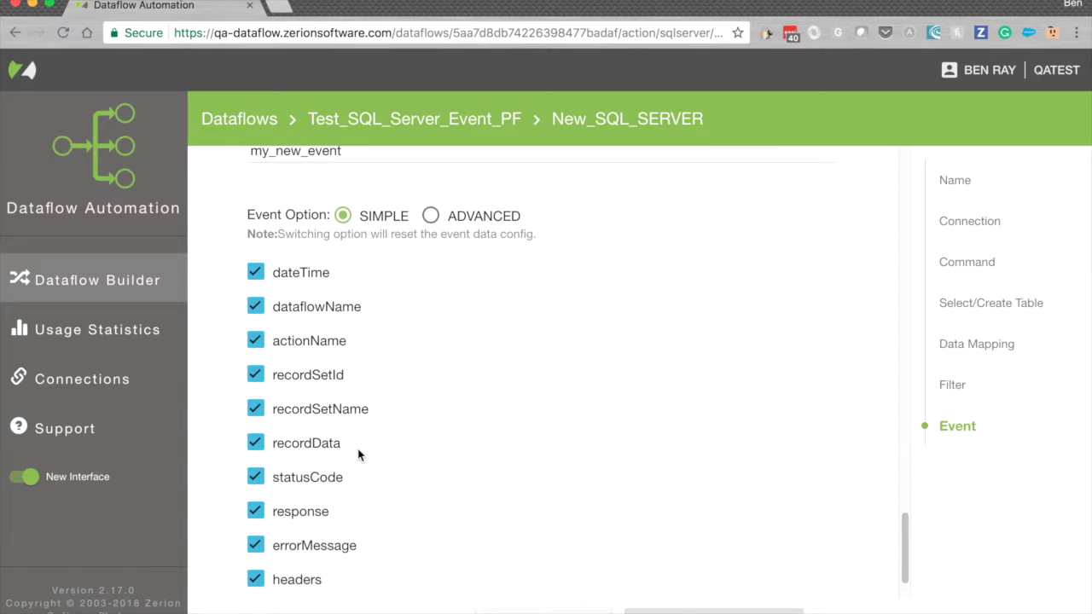
Step: Switch the event option to Advanced and review its JSON event data template
click(431, 216)
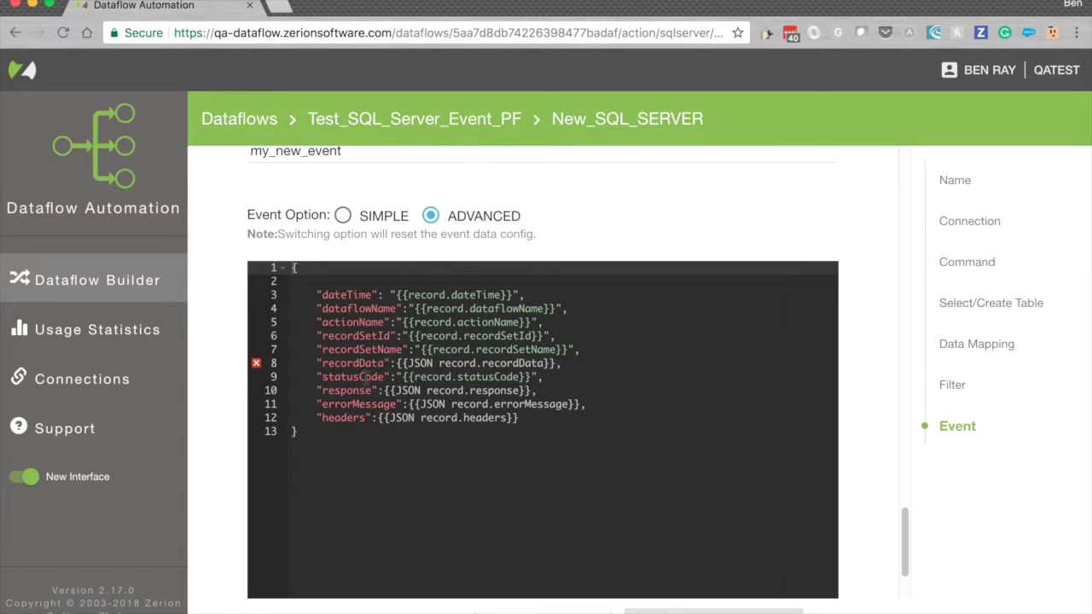
click(311, 438)
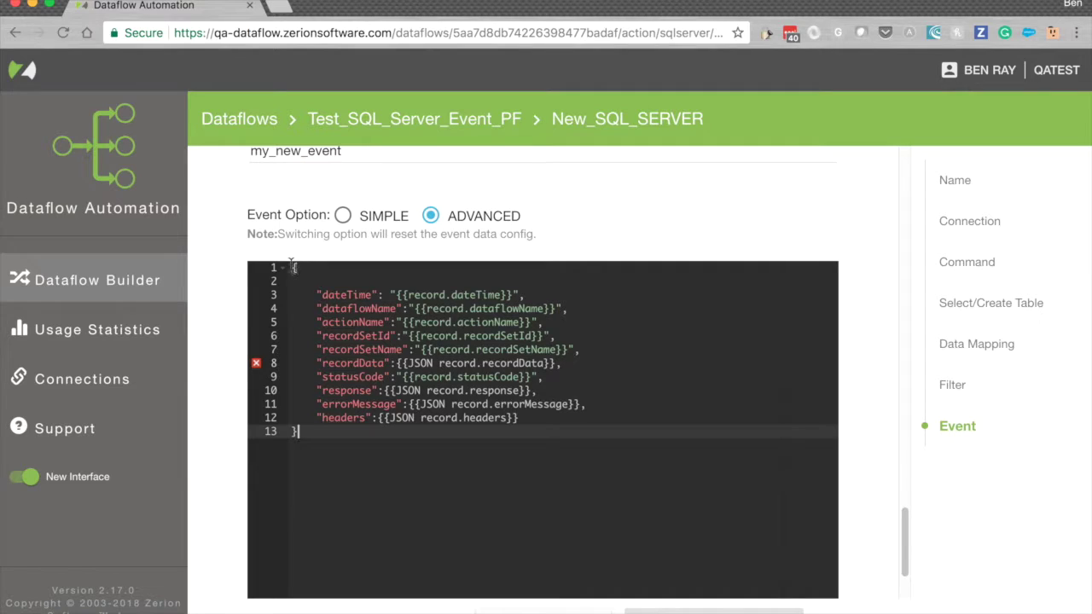
scroll(342, 290, down, 3)
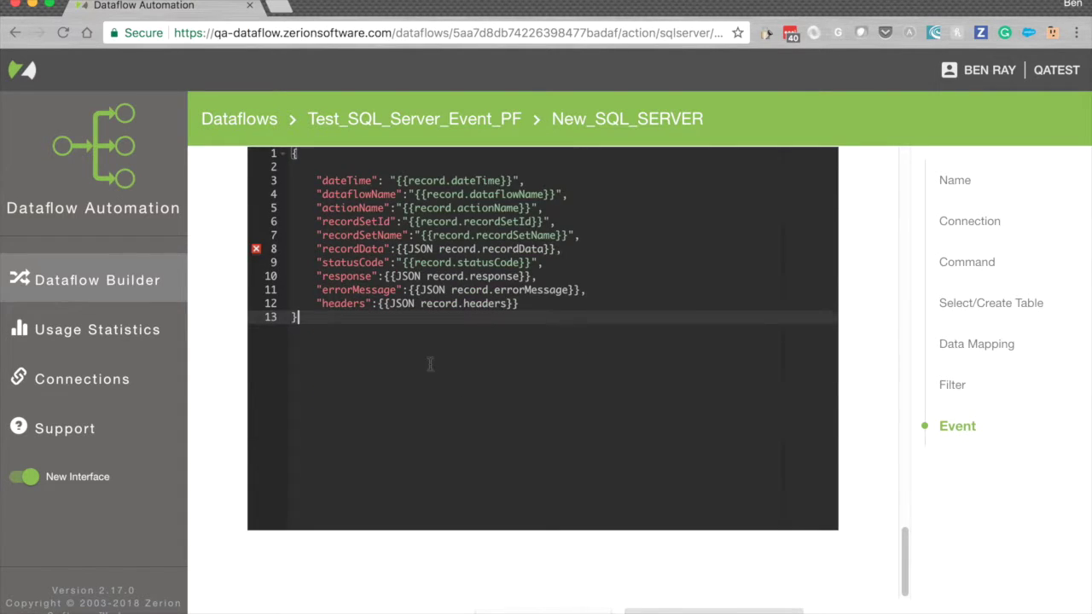
Step: Disable the filter and the event on the New_SQL_SERVER action and save the action
scroll(401, 345, up, 8)
scroll(324, 264, up, 8)
scroll(339, 275, up, 3)
click(309, 310)
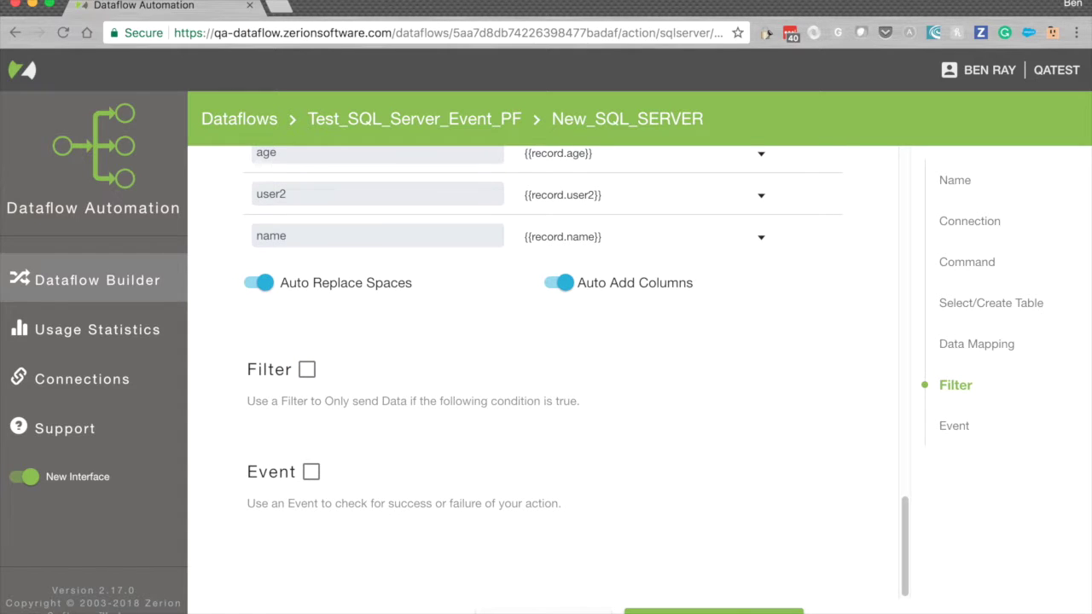
click(713, 610)
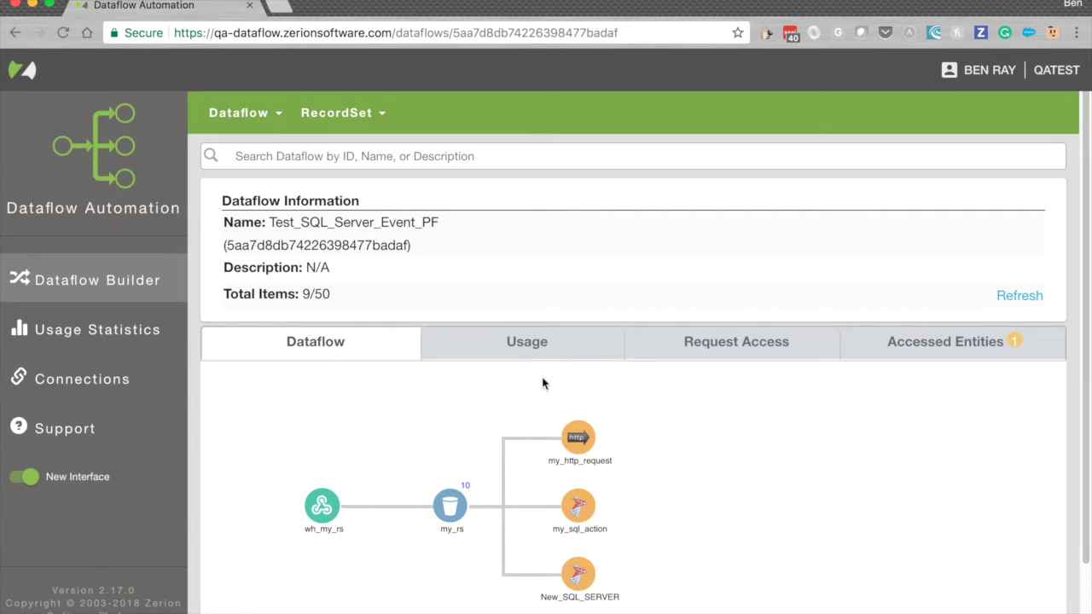
Step: Start a new HTTP Request action on the my_rs record set with GET as its command
click(454, 508)
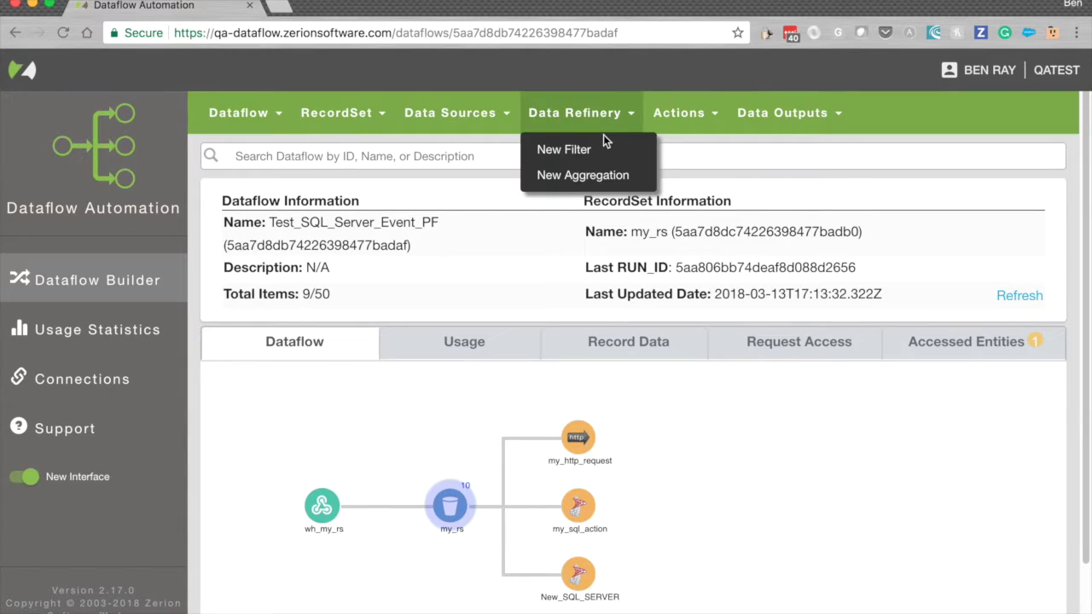
mouse_move(674, 111)
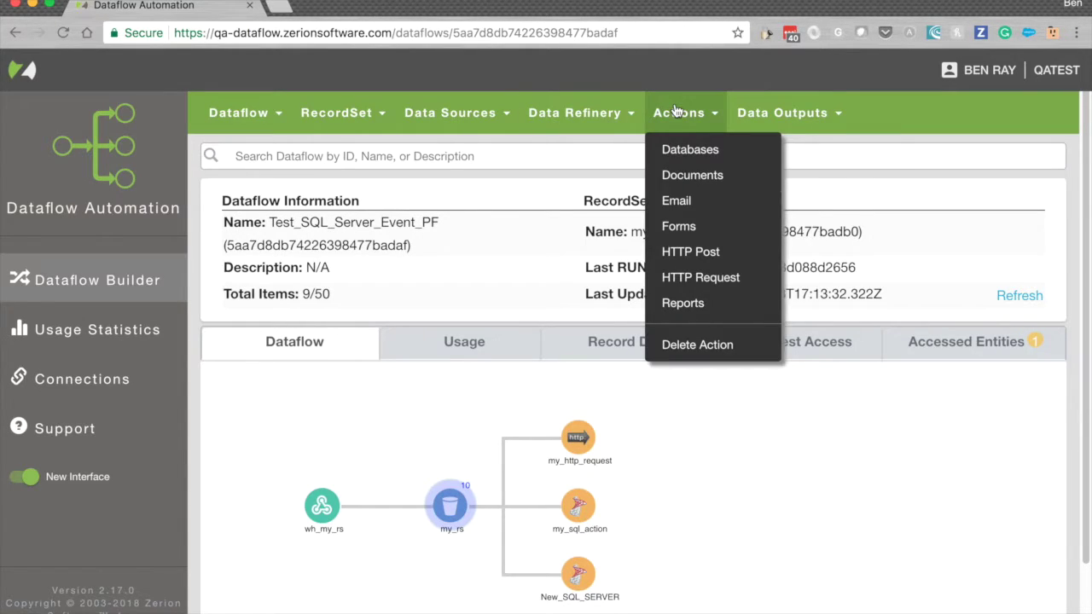
click(711, 285)
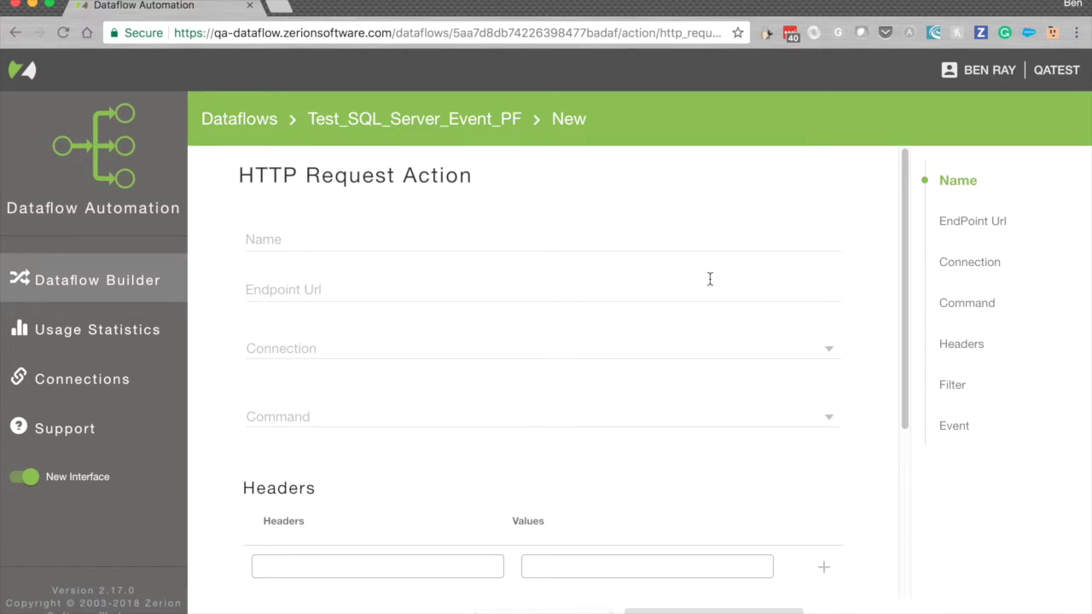
click(344, 416)
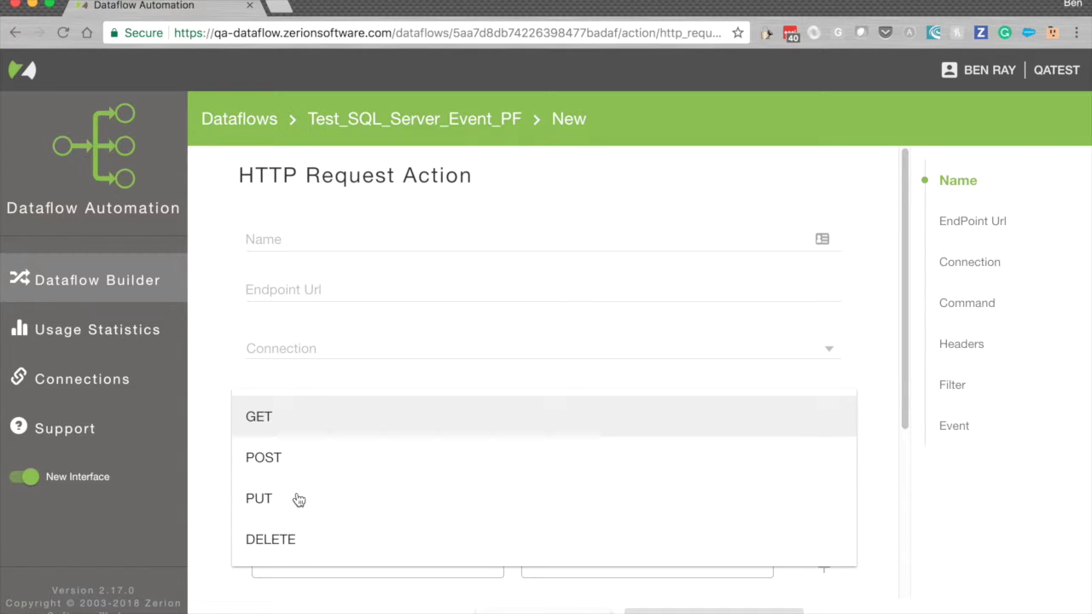
click(343, 426)
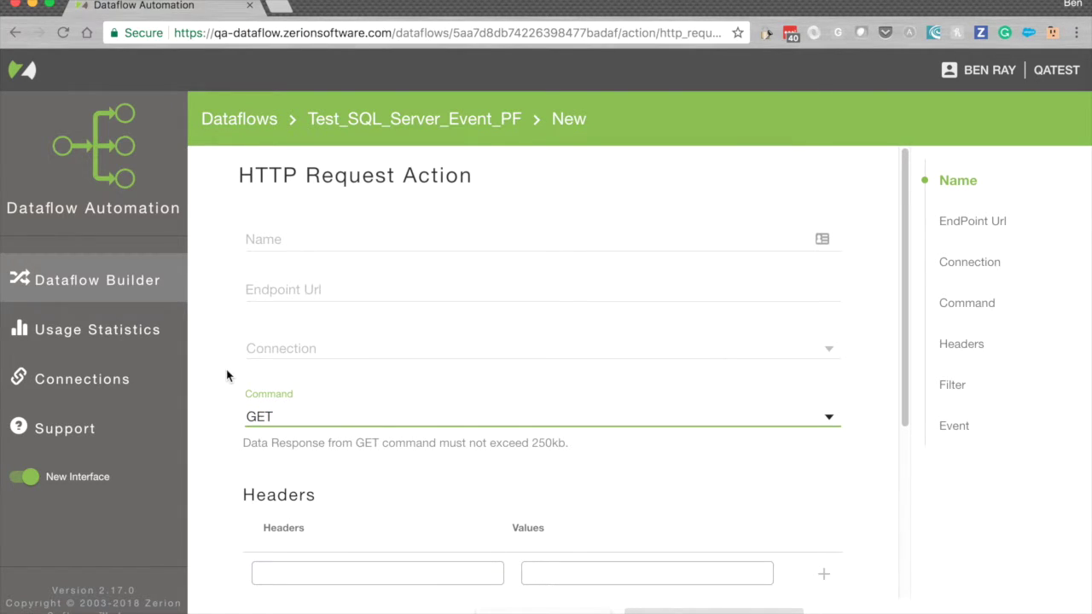
Step: Look through the HTTP Request action's headers, filter and event sections and return to its name section
scroll(226, 342, down, 1)
scroll(226, 341, up, 1)
scroll(239, 312, down, 4)
scroll(239, 312, up, 2)
scroll(239, 312, down, 3)
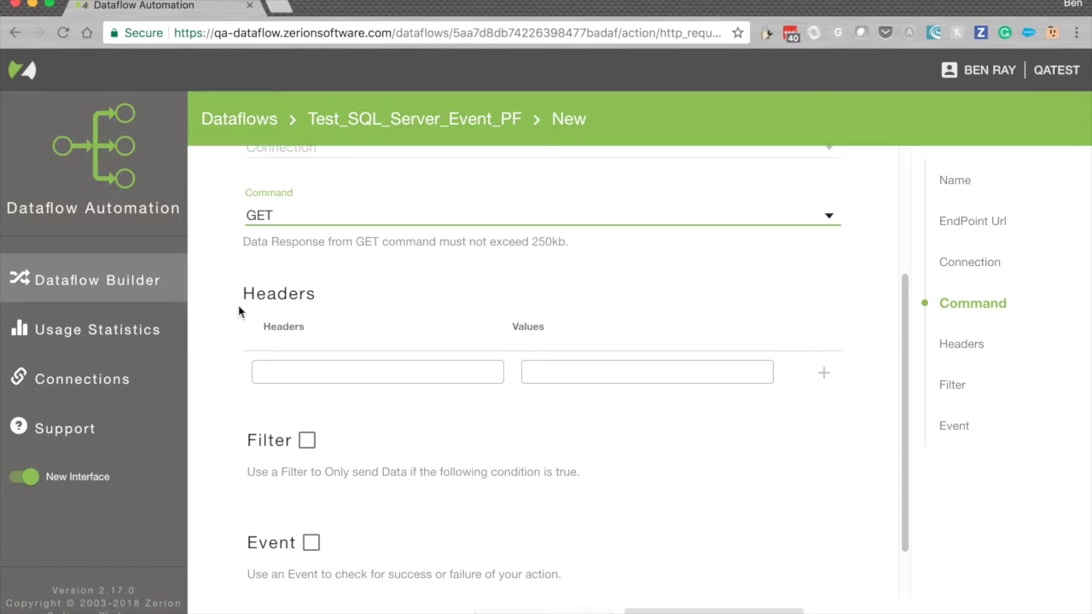
click(955, 427)
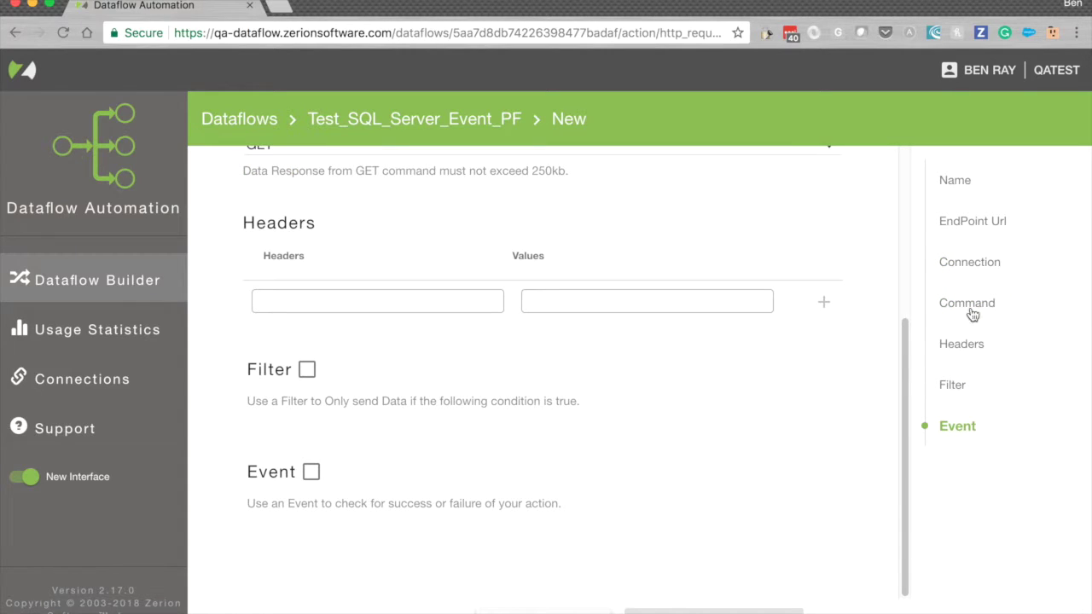
click(959, 186)
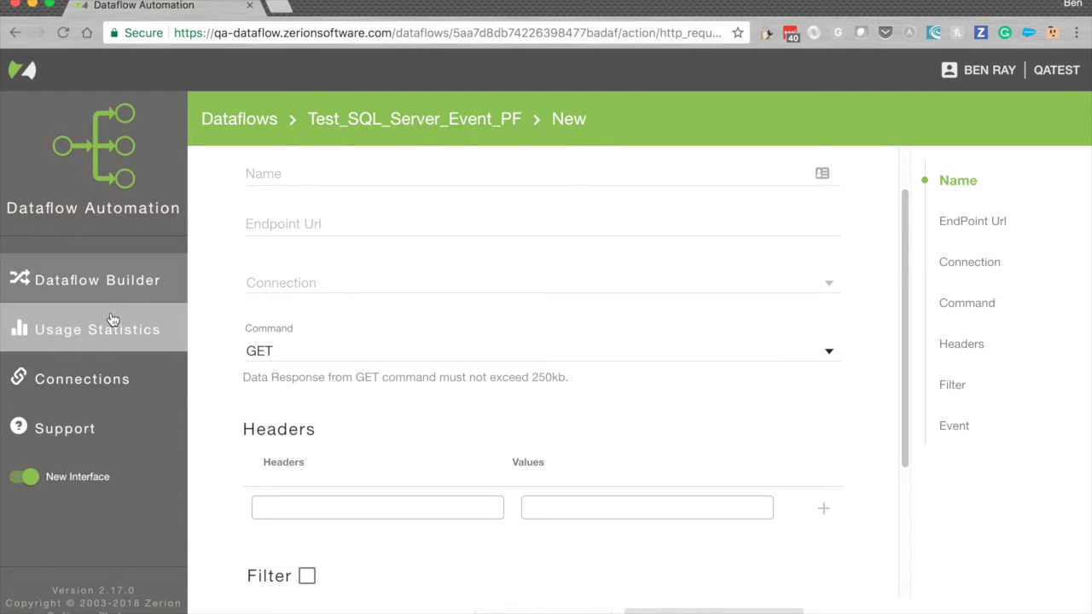
Step: Start a new connection named my_oauth_connection with the type OAuth2
click(74, 381)
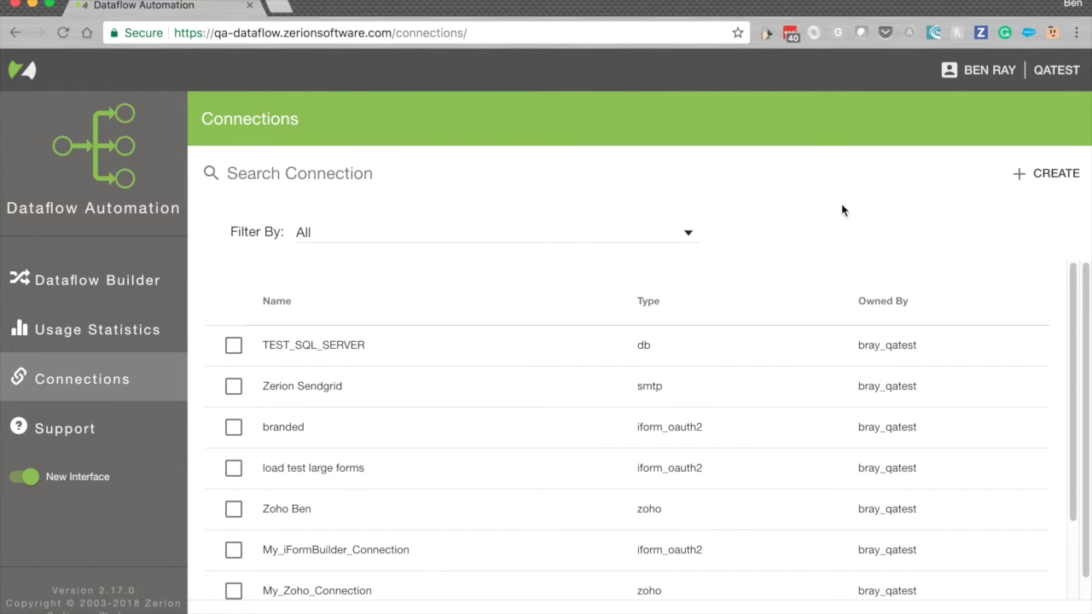
click(1037, 184)
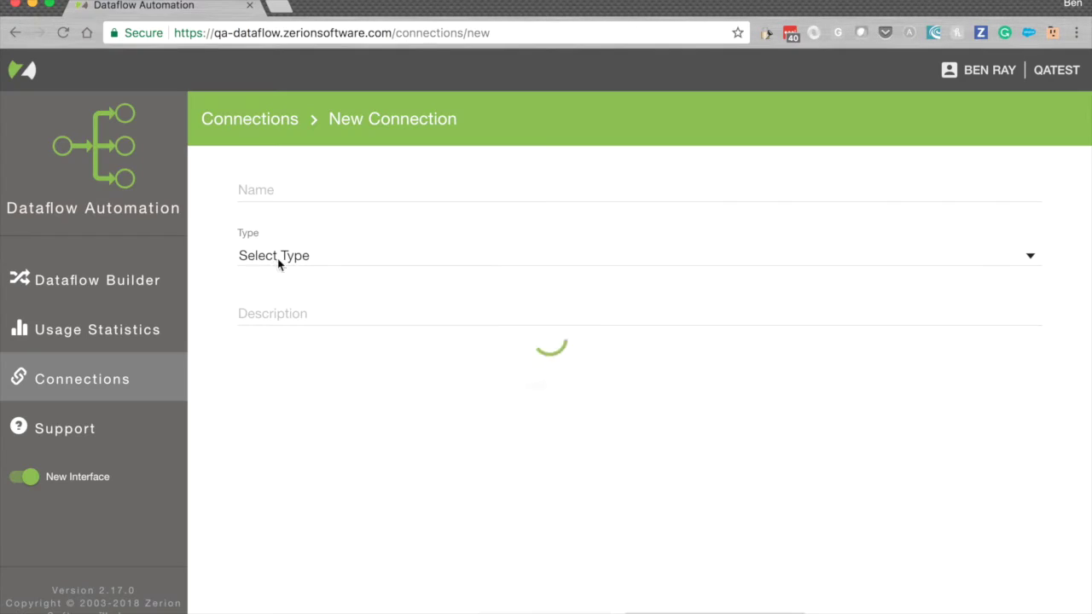
click(274, 188)
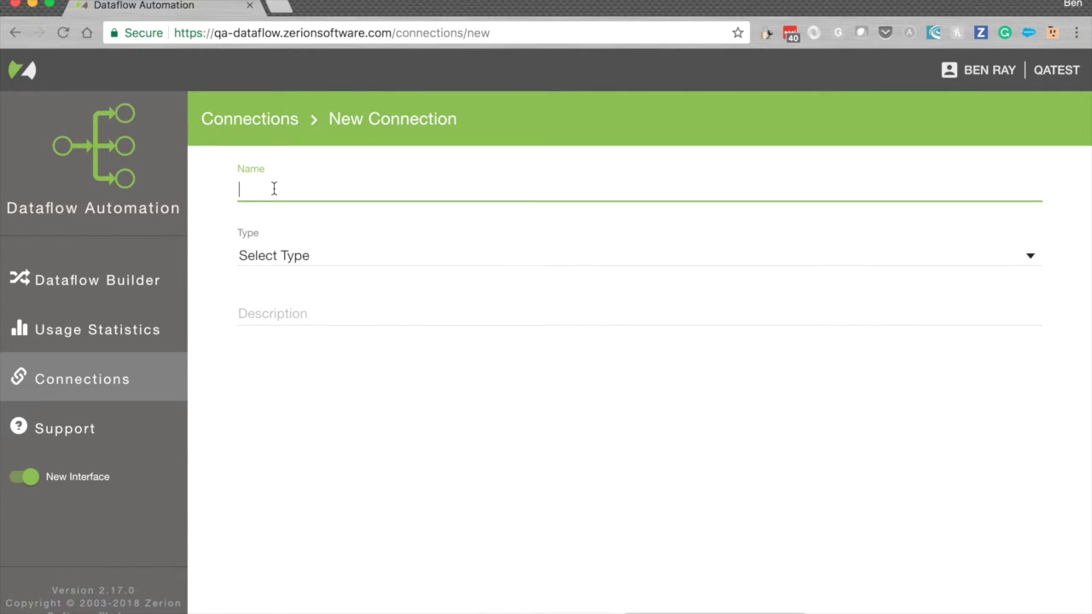
text(my_oauth_connection)
click(265, 256)
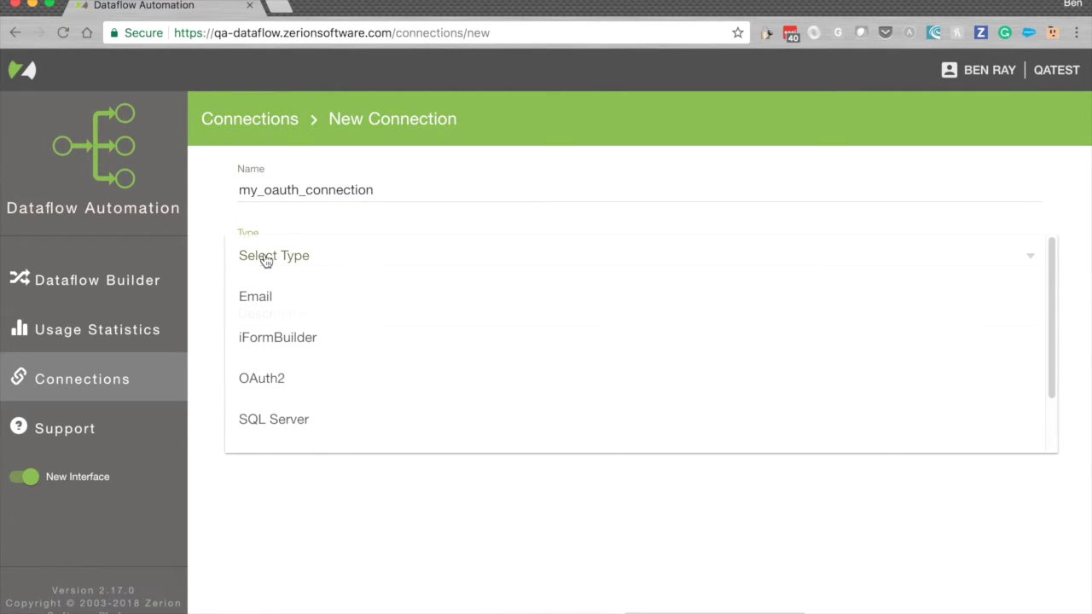
scroll(300, 373, down, 1)
click(298, 311)
scroll(319, 310, down, 2)
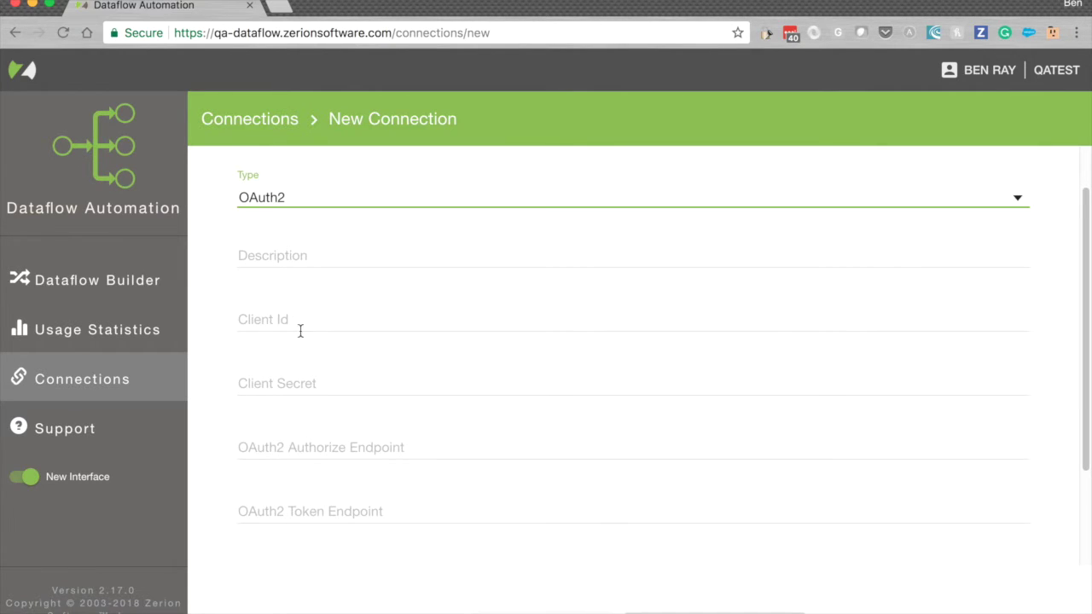
Step: Examine the OAuth2 connection's client, endpoint and scope fields, and leave the unsaved form for the dataflow list
click(316, 321)
click(317, 383)
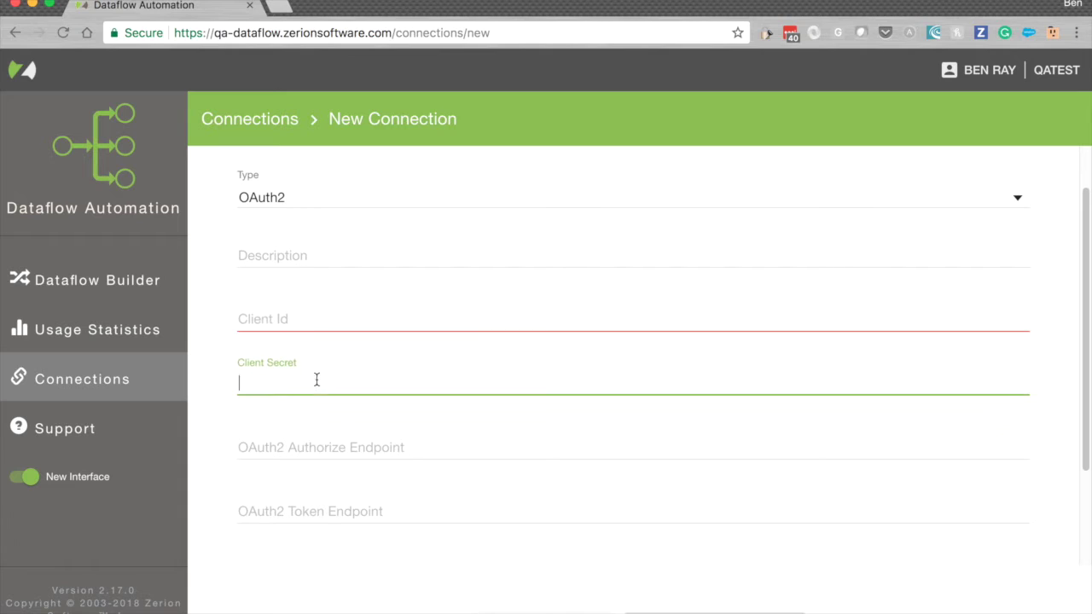
click(270, 315)
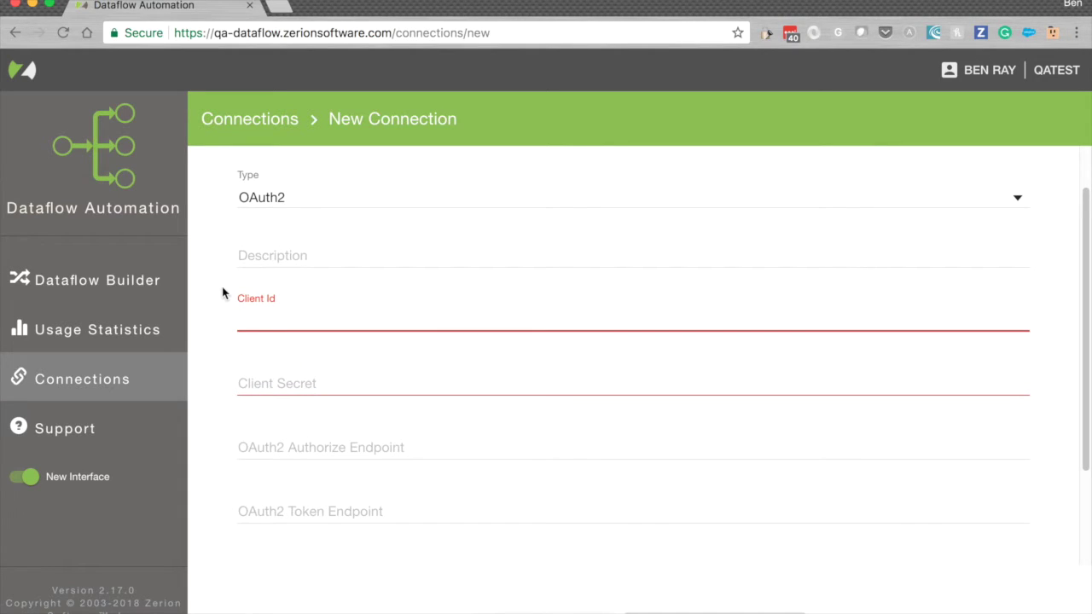
scroll(226, 237, down, 2)
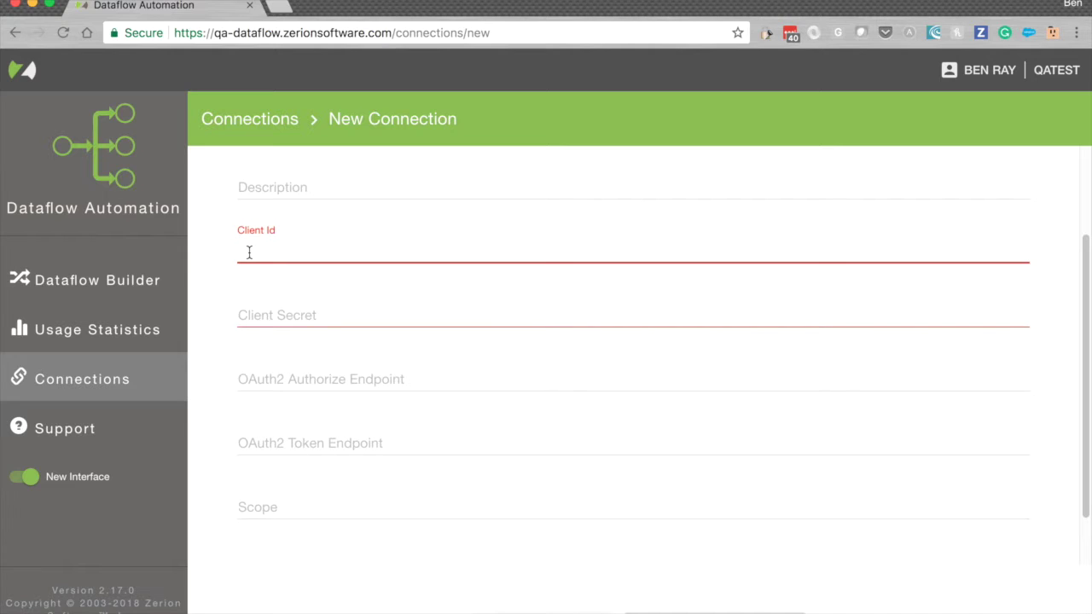
scroll(215, 281, up, 1)
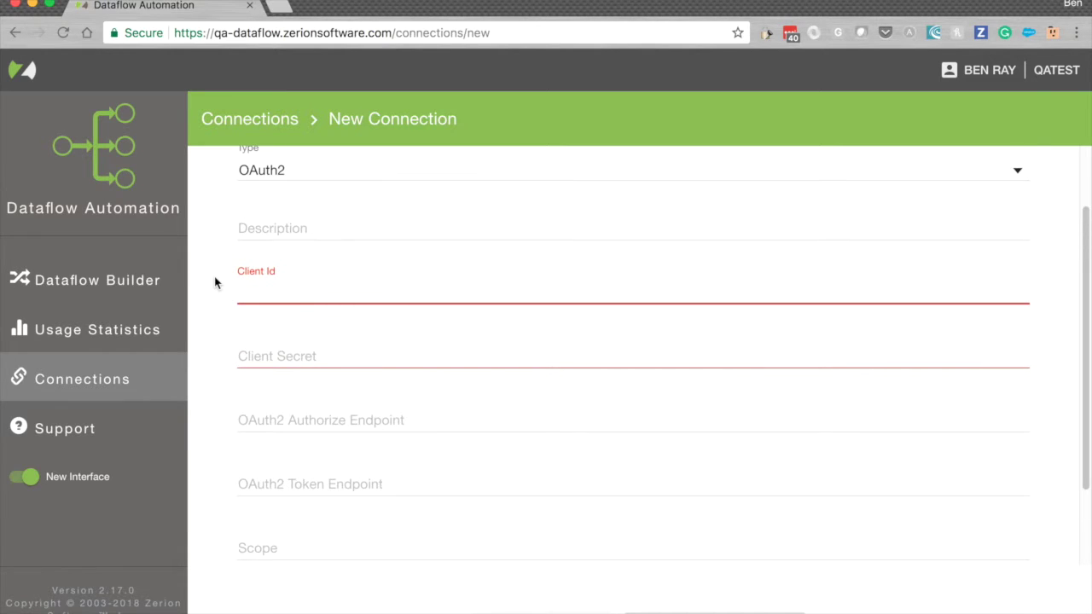
scroll(214, 281, down, 1)
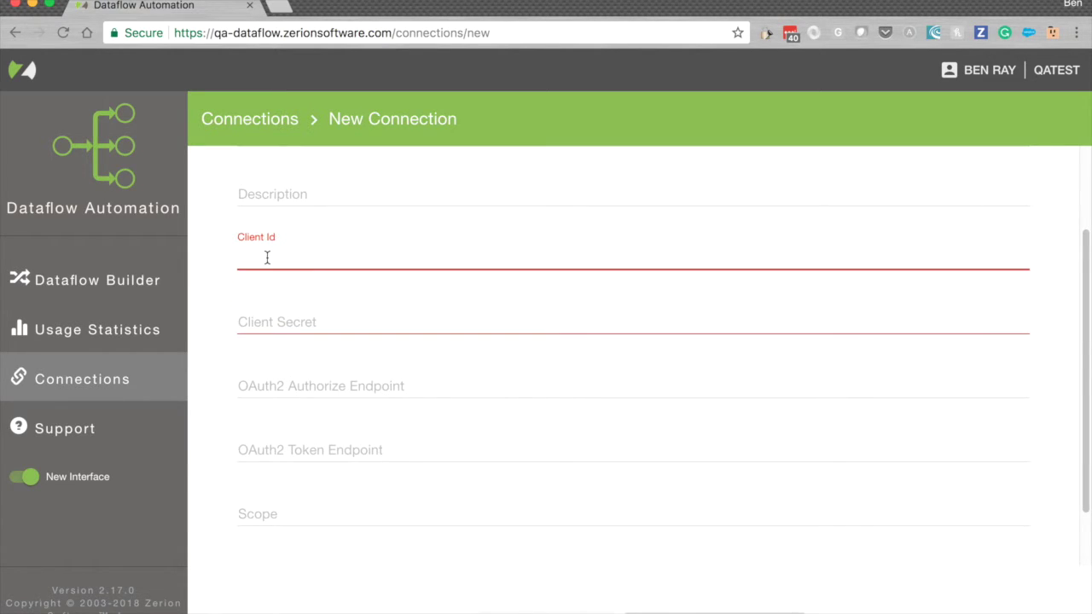
click(296, 319)
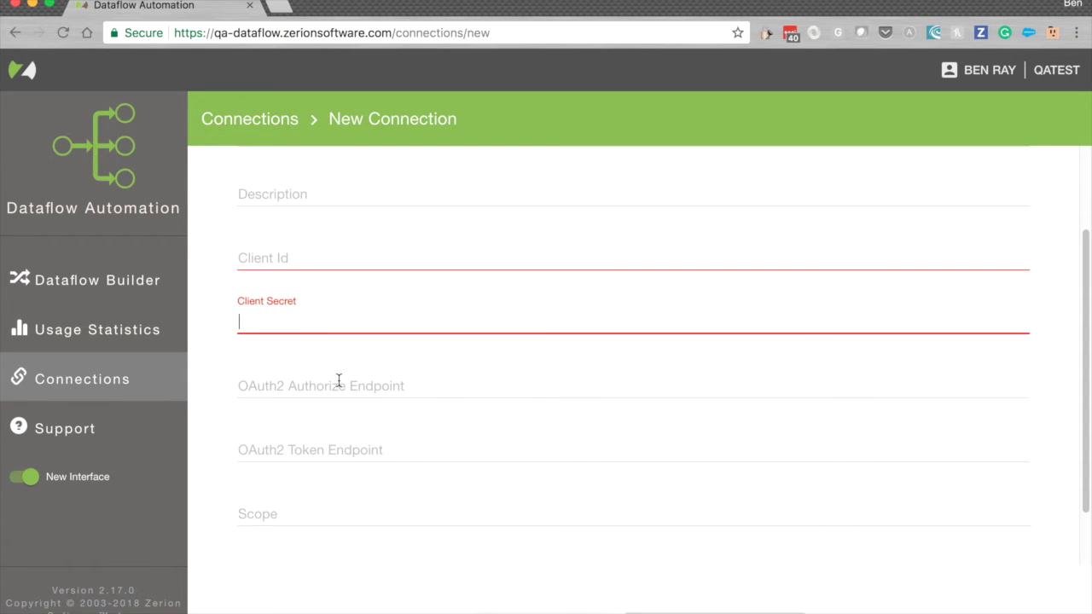
scroll(338, 383, down, 2)
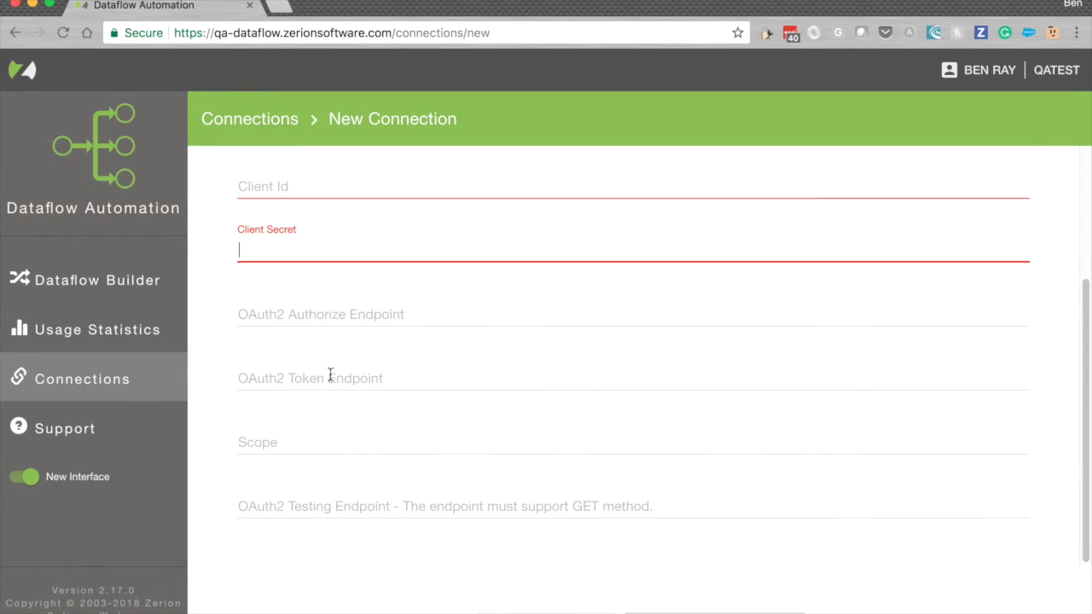
click(286, 447)
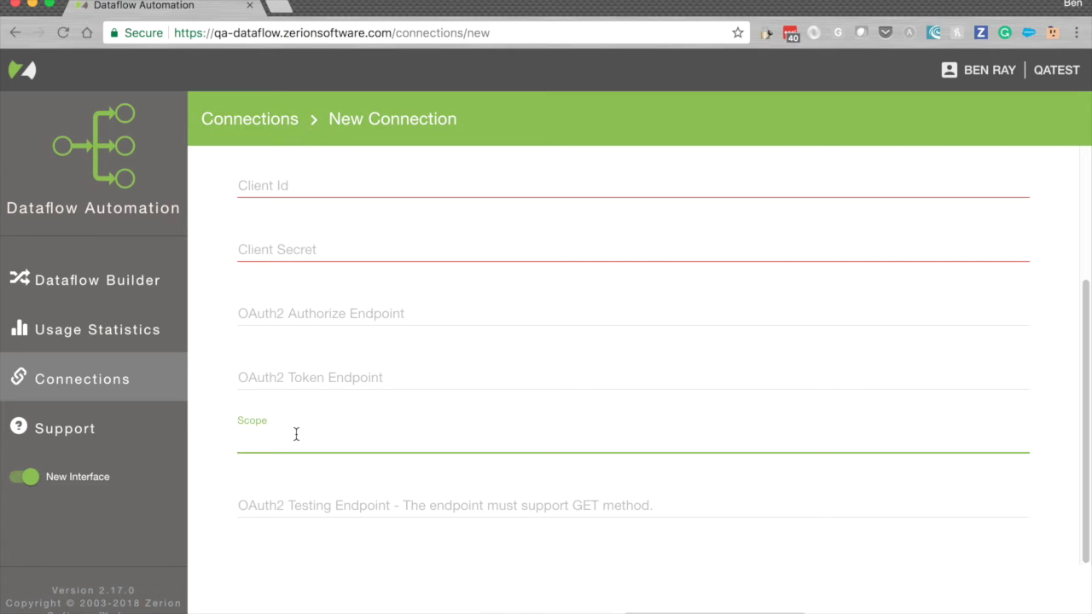
scroll(296, 435, up, 5)
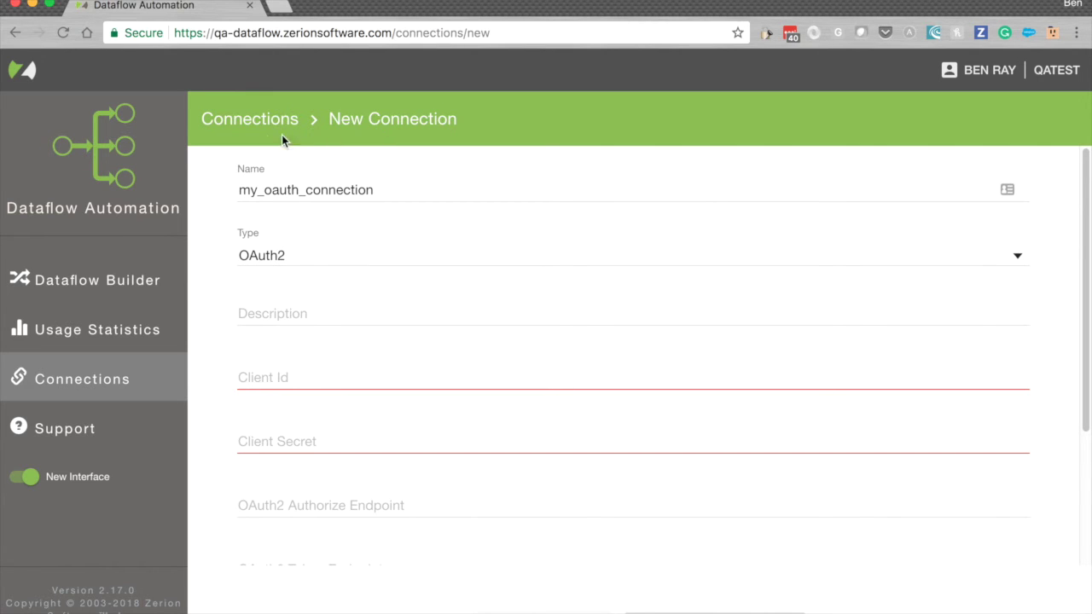
click(127, 283)
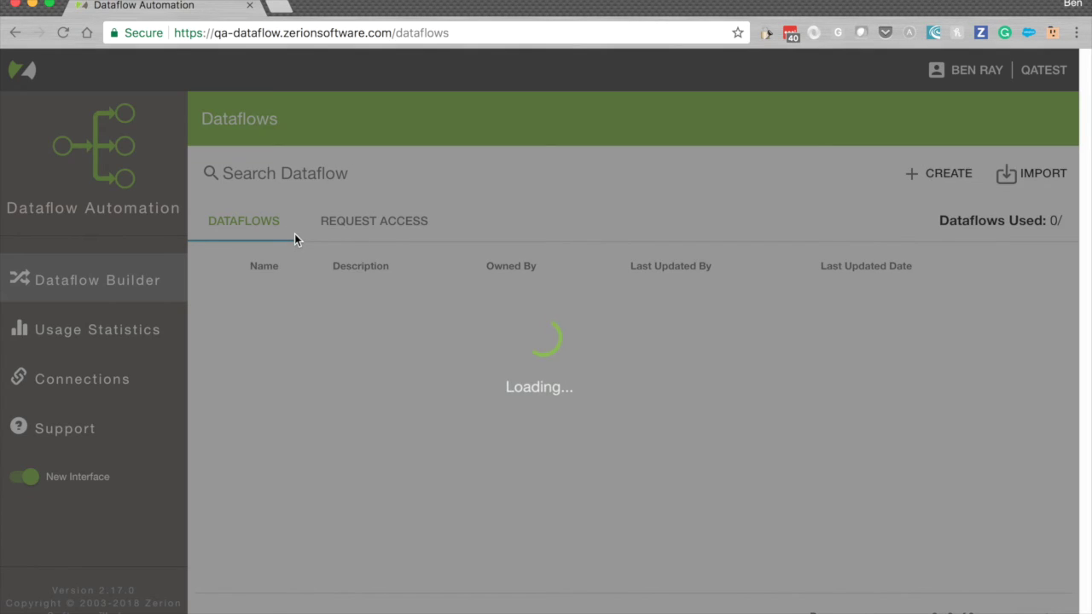